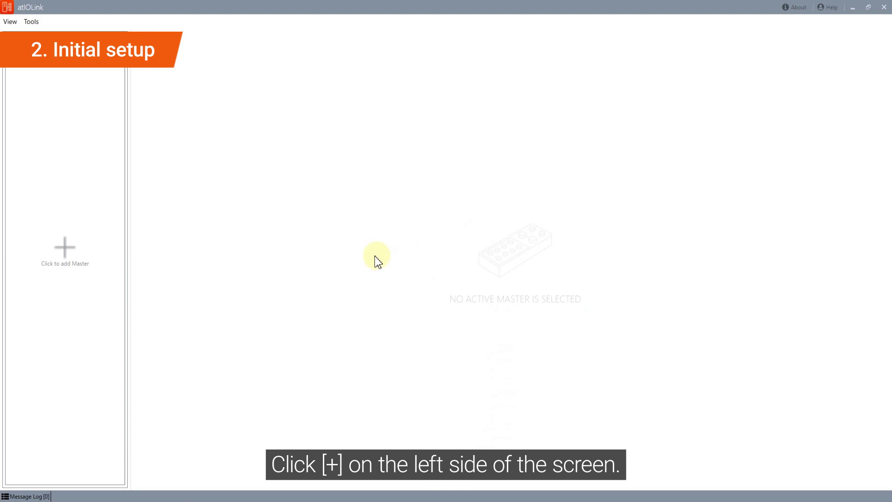
Add a new IO-Link master on serial port COM29 and connect to the ADIO 8 port master
left_click(72, 253)
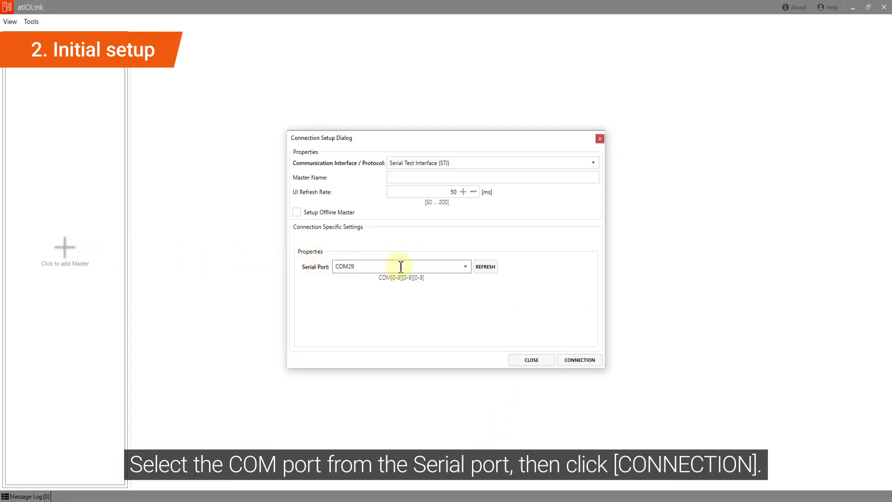
left_click(463, 268)
left_click(459, 280)
left_click(581, 359)
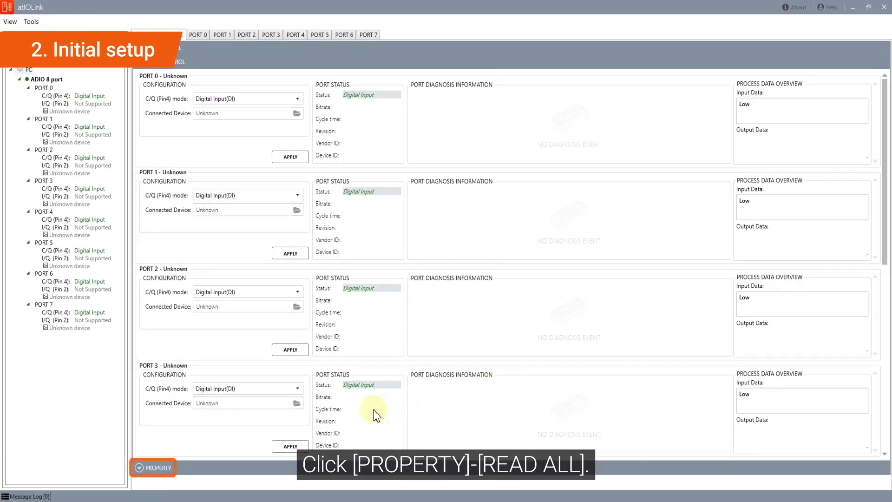
Expand the device properties and read all properties from the ADIO master
left_click(151, 466)
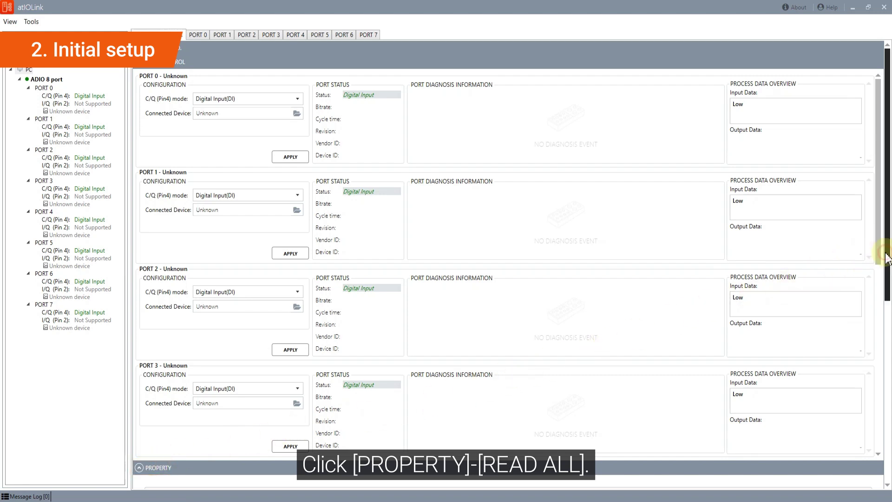
left_click_drag(888, 259, 884, 441)
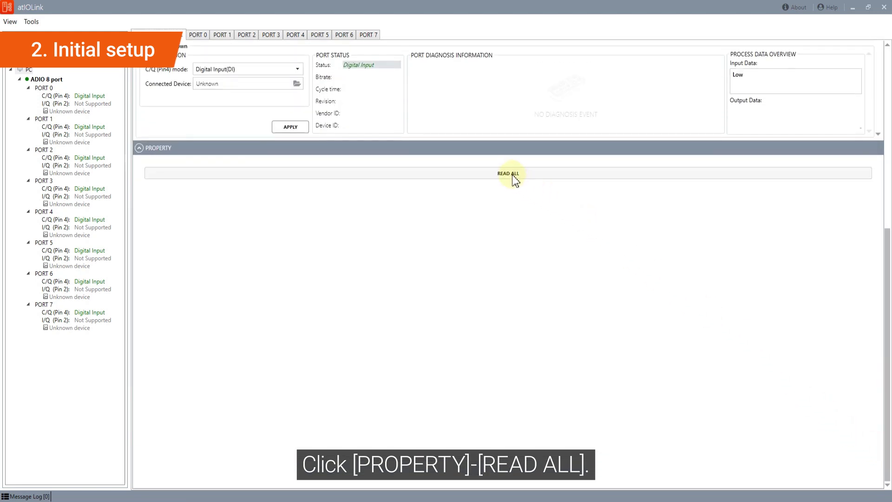
left_click(511, 173)
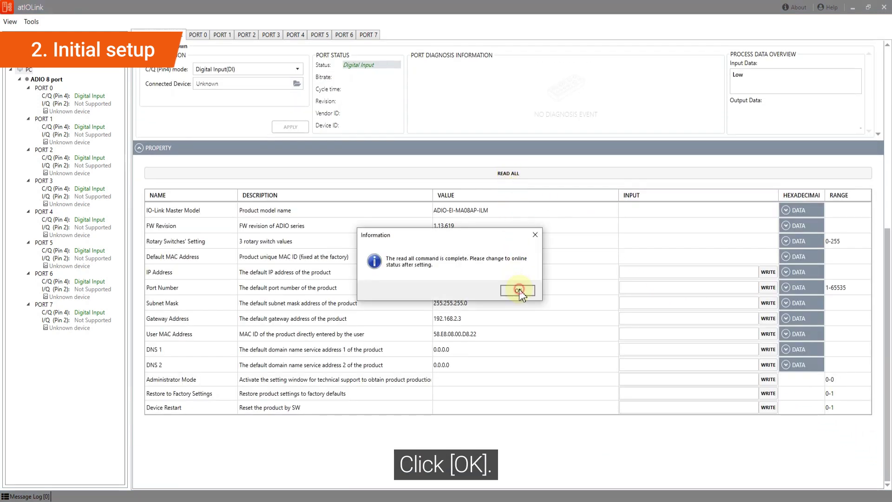
left_click(519, 289)
Write the new IP address 192.168.2.3 to the ADIO device
left_click(653, 273)
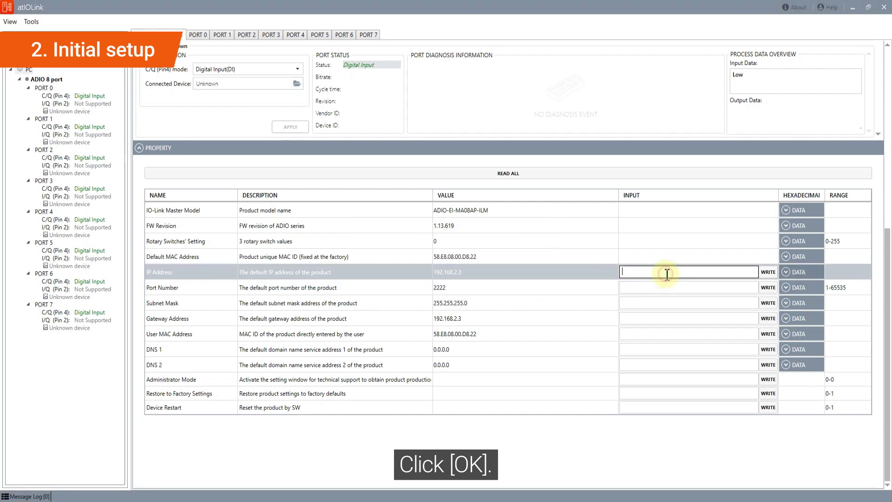
type("192.168.2.3")
left_click(762, 275)
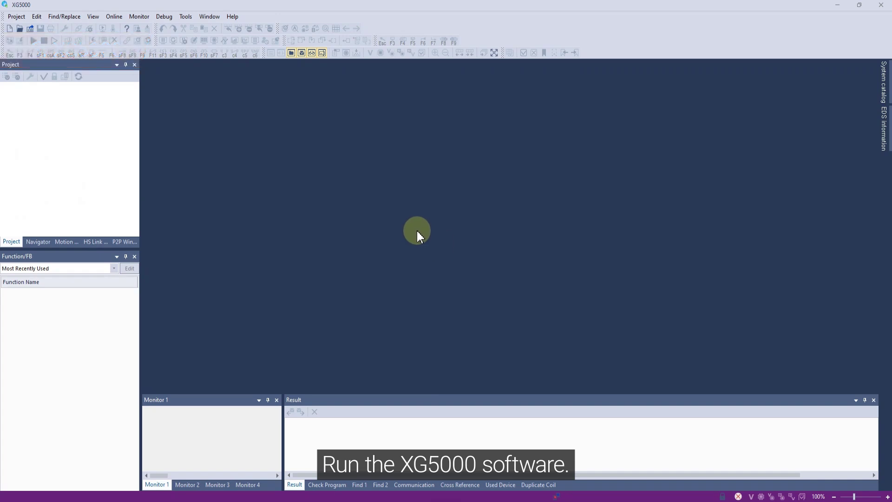
Create a new project named ADIO-EI
left_click(15, 17)
left_click(21, 27)
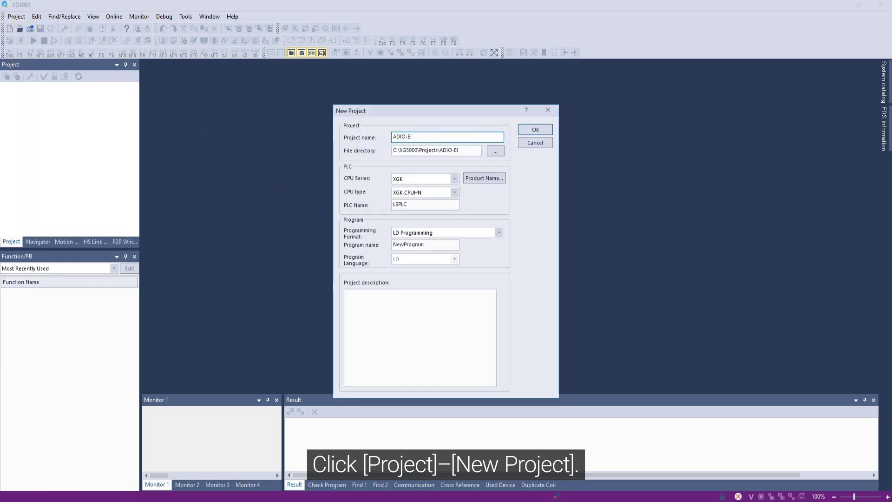
type("EI")
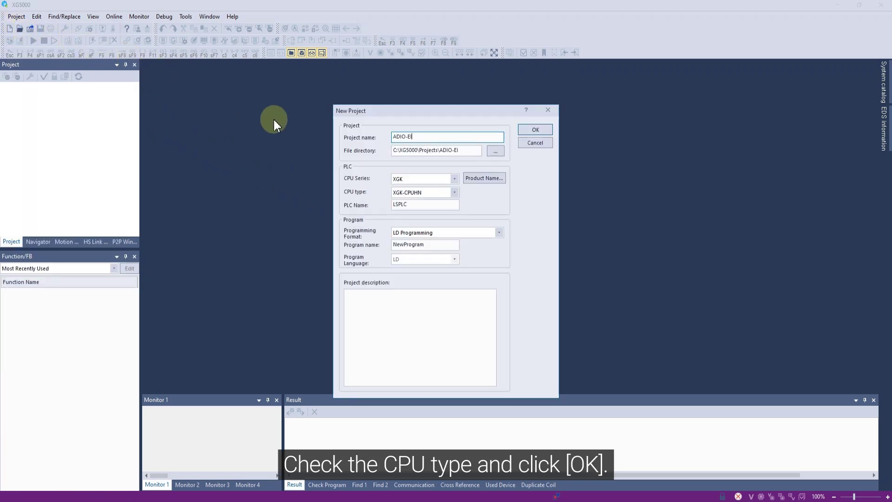
left_click(534, 131)
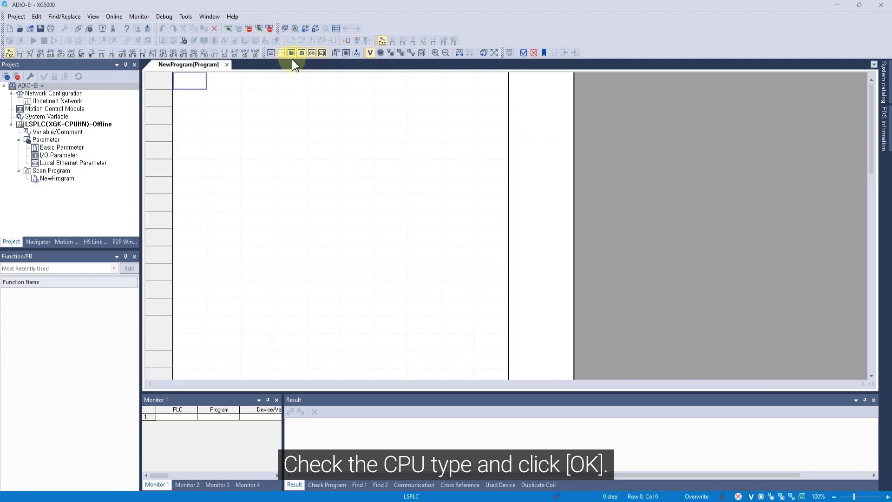
Connect to the PLC over USB and switch it to STOP mode
left_click(115, 17)
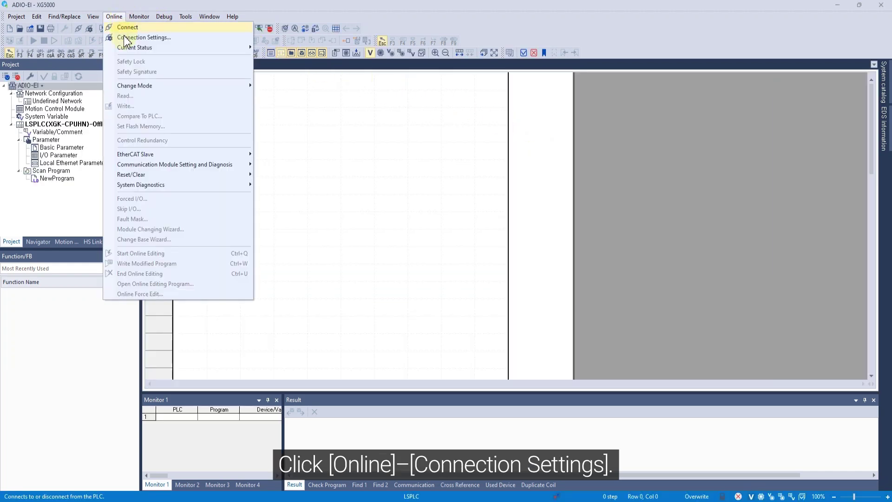
left_click(126, 39)
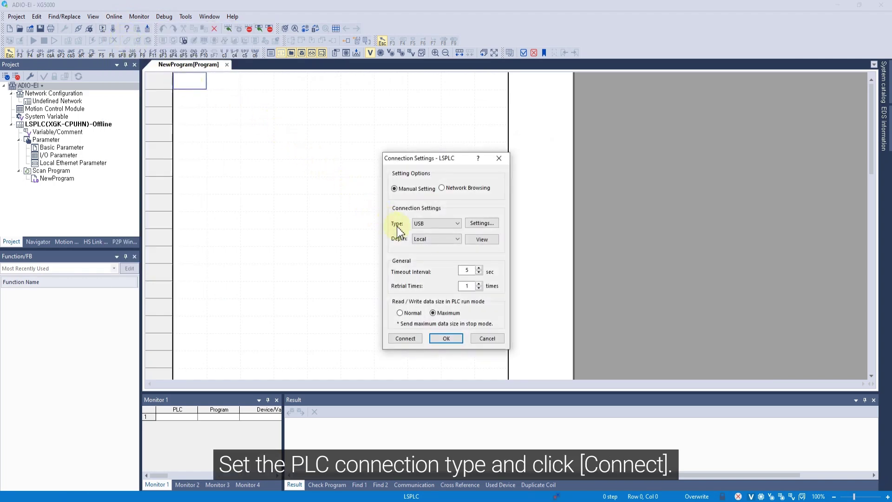
left_click(405, 337)
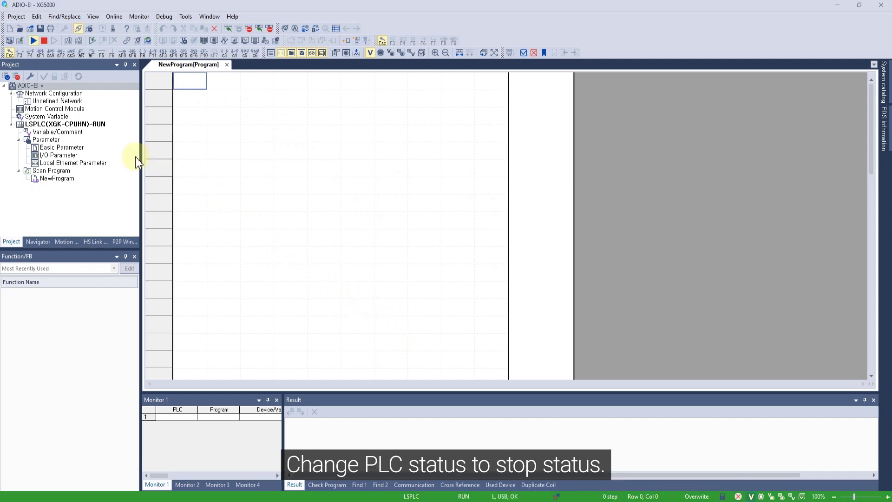
left_click(44, 40)
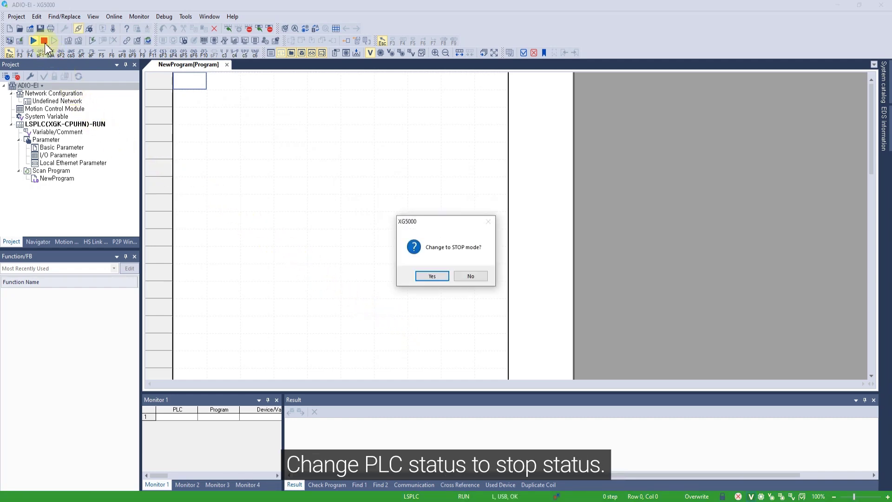
left_click(418, 275)
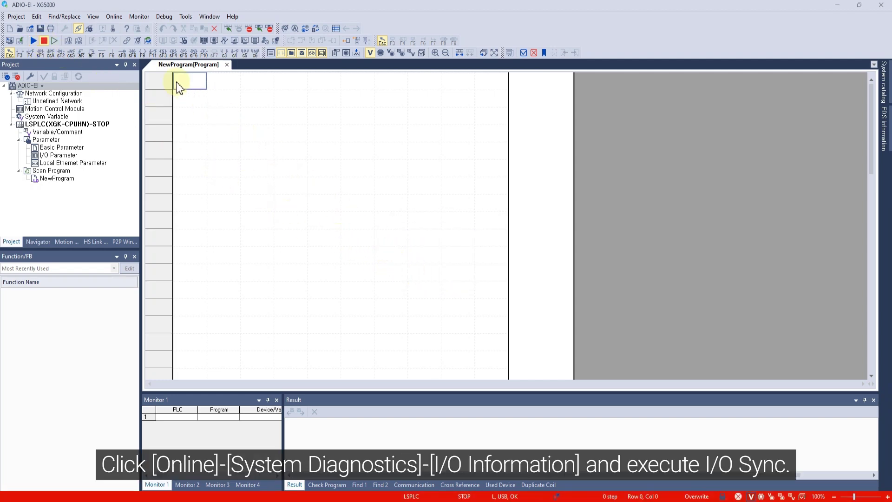
Synchronize the project's I/O parameters with the PLC's installed modules
left_click(116, 17)
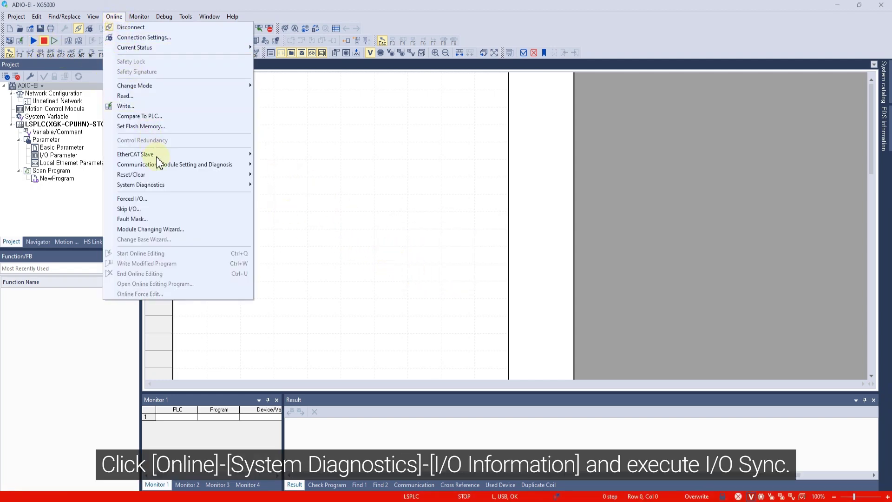
mouse_move(141, 185)
left_click(284, 216)
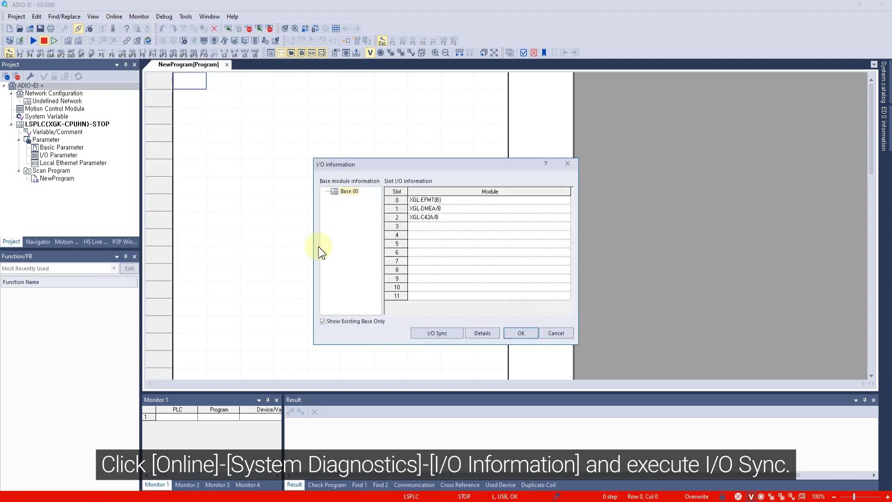
left_click(425, 333)
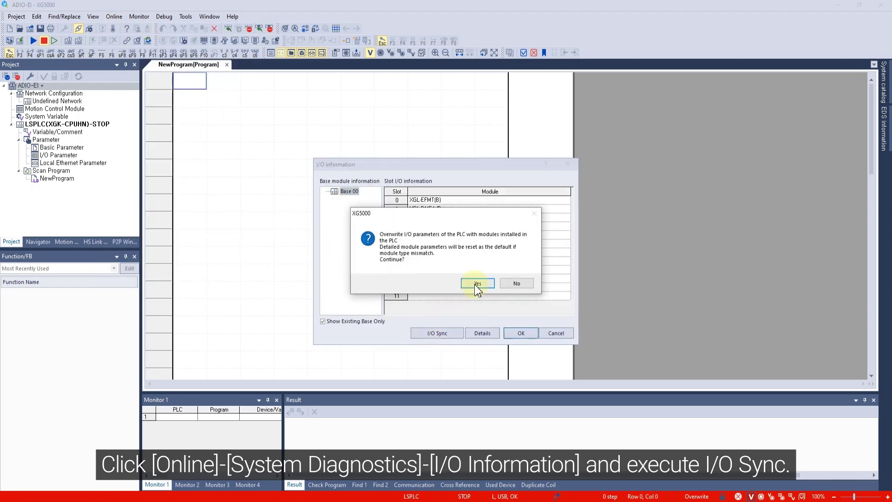
left_click(475, 283)
left_click(477, 277)
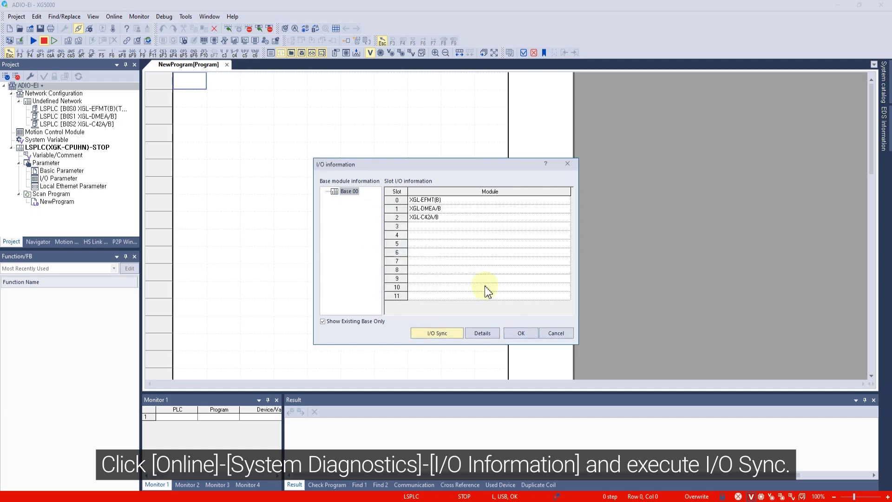
left_click(517, 332)
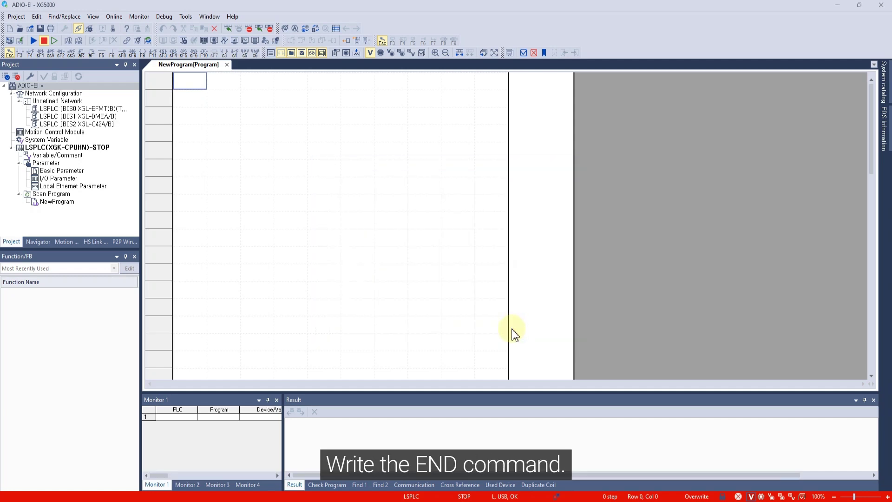
Add an END instruction to the ladder program
key("F10")
type("END")
key("Return")
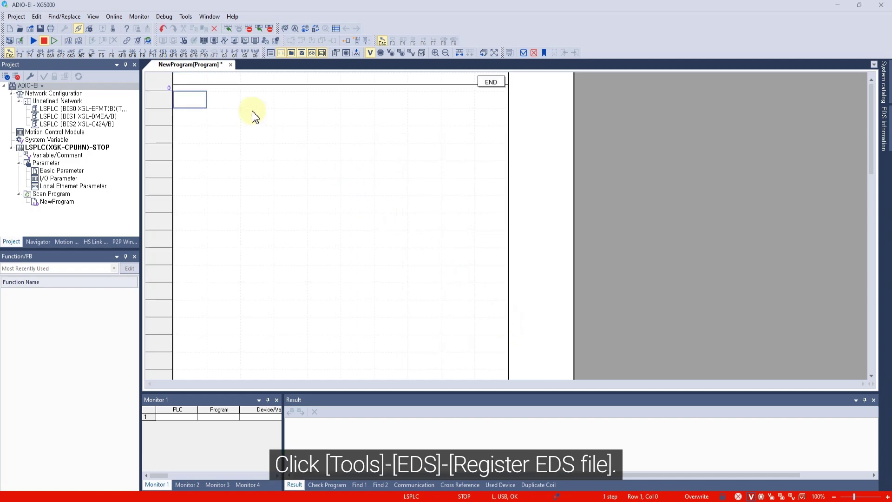
Register ADIO-EI_PNP_V1.13.eds and view the ADIO-EI-MA08AP-ILM Ver1.13 EDS information
left_click(180, 19)
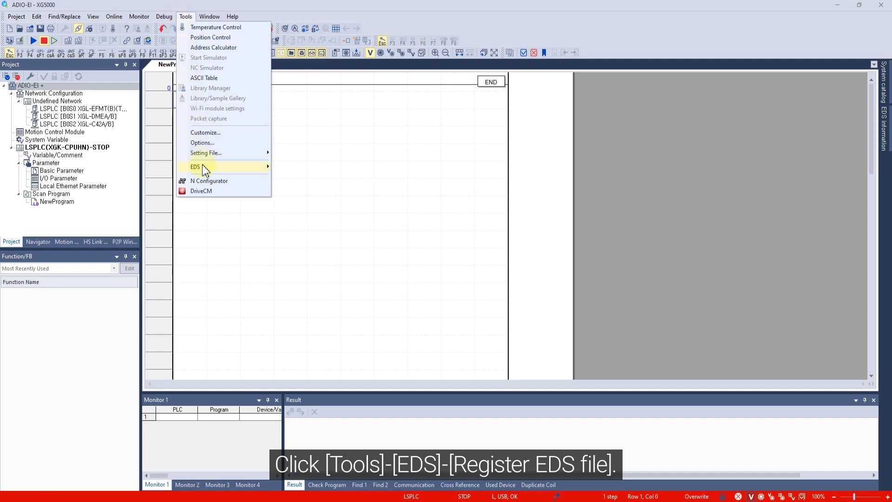
left_click(227, 168)
left_click(305, 168)
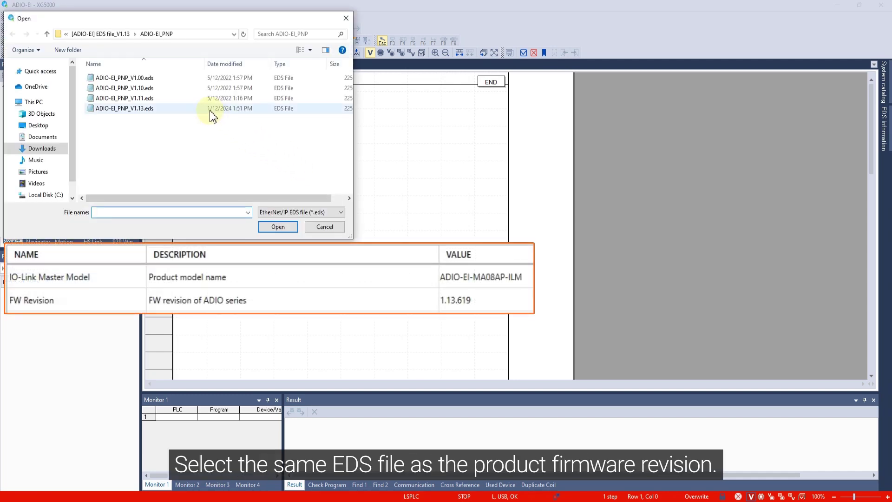
left_click(210, 110)
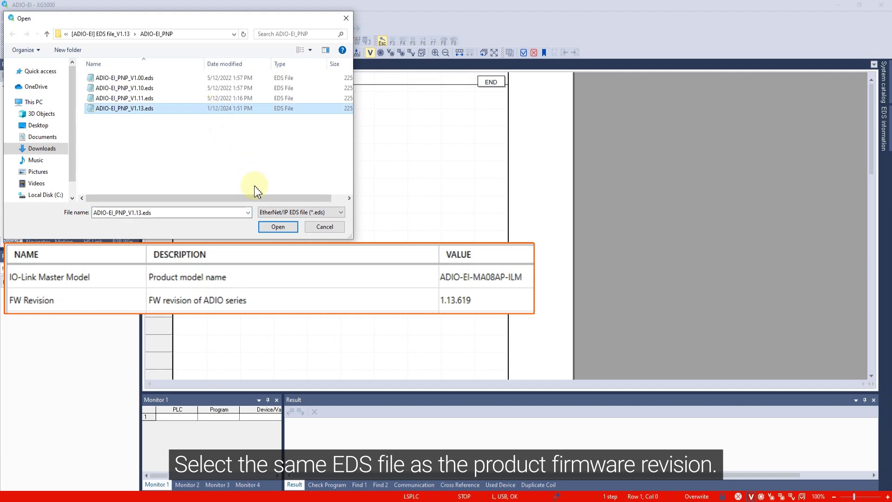
left_click(278, 227)
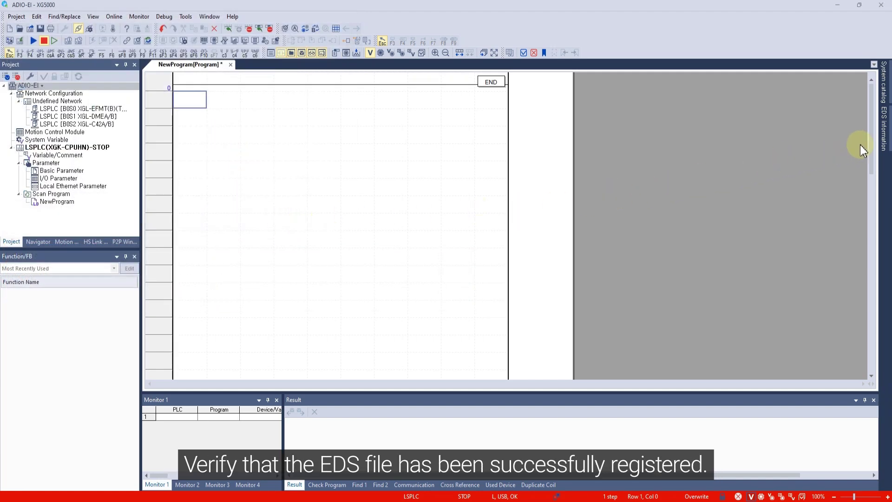
left_click(885, 146)
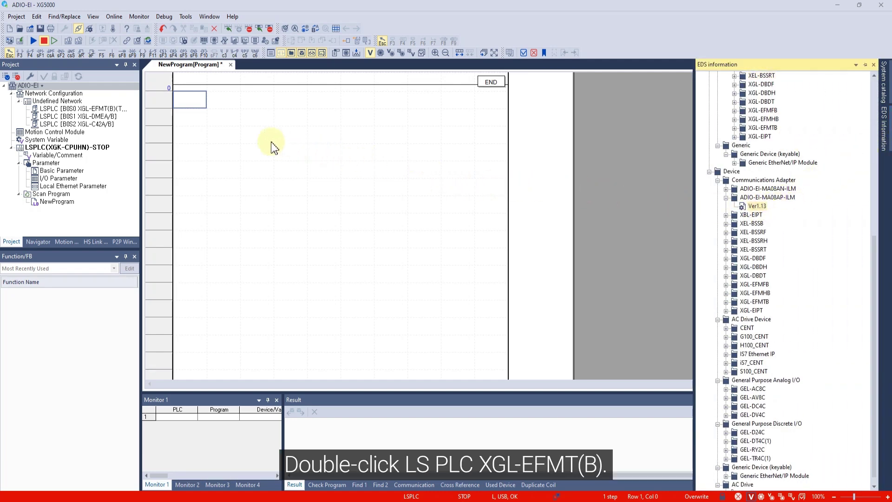
Set the XGL-EFMT(B) module's IP to 192.168.2.2 and gateway to 192.168.2.1
double_click(110, 109)
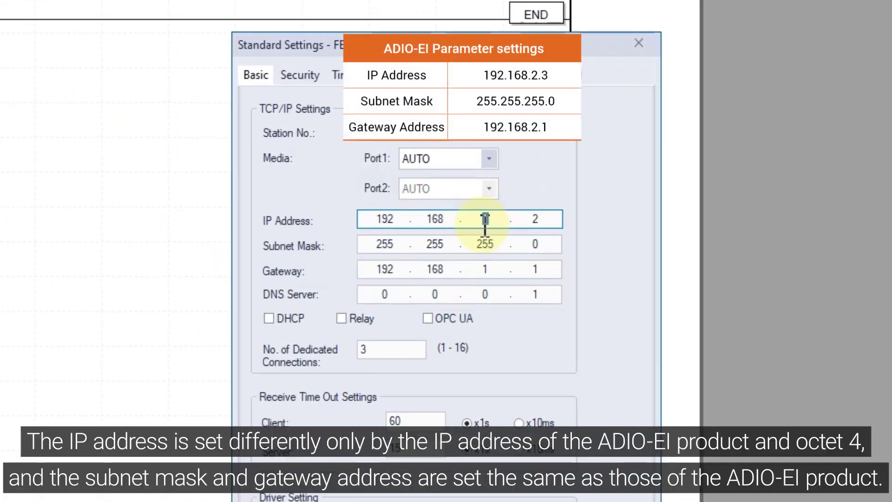
double_click(473, 203)
type("2")
double_click(485, 268)
type("2")
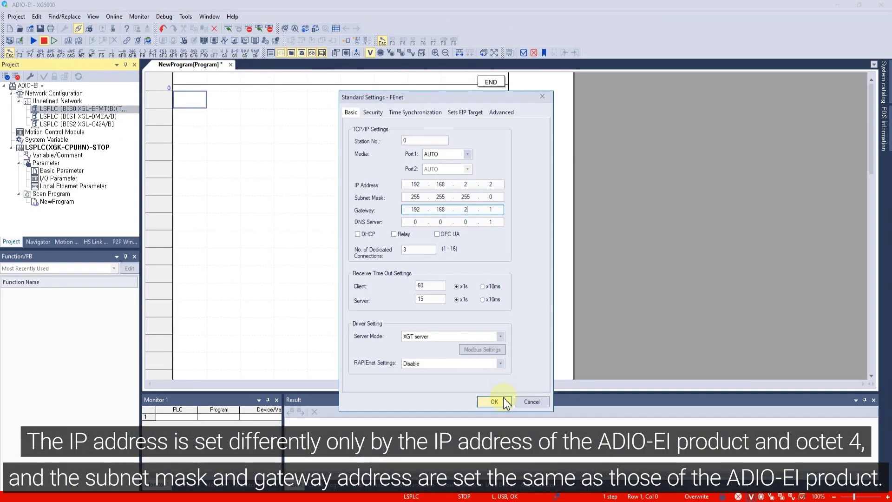
left_click(501, 401)
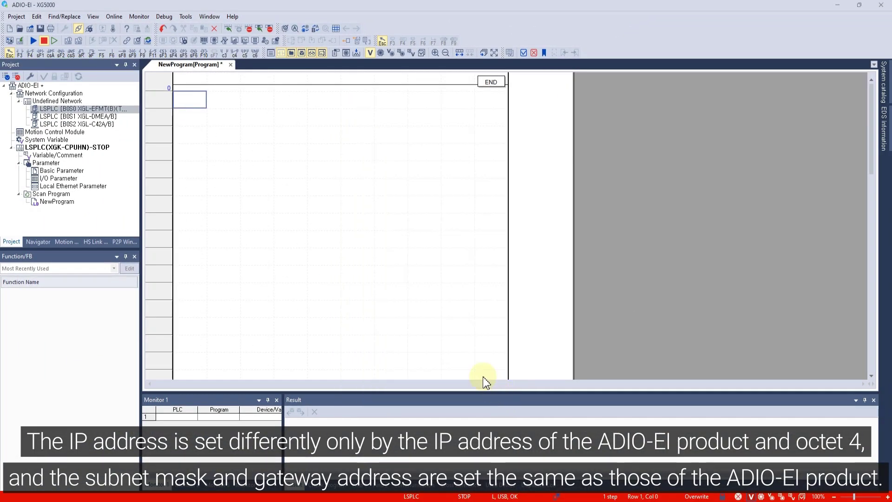
Write the project and network parameters to the PLC, reset it, and reconnect
left_click(123, 19)
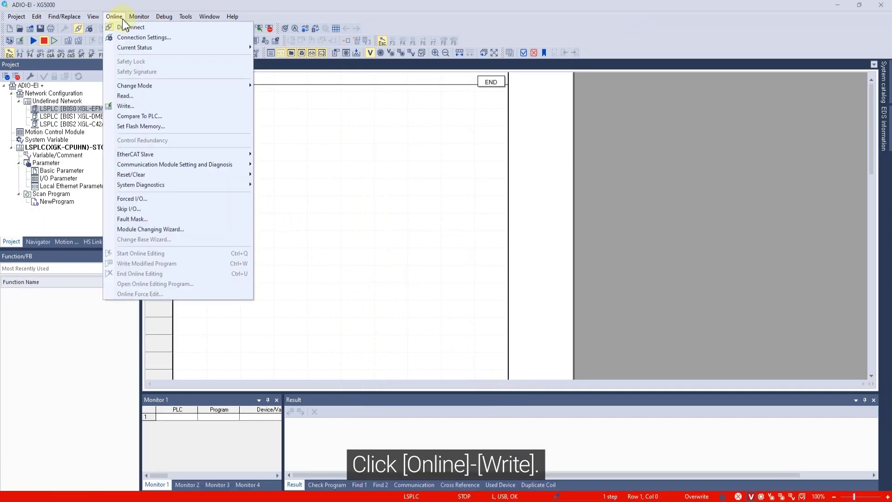
left_click(126, 106)
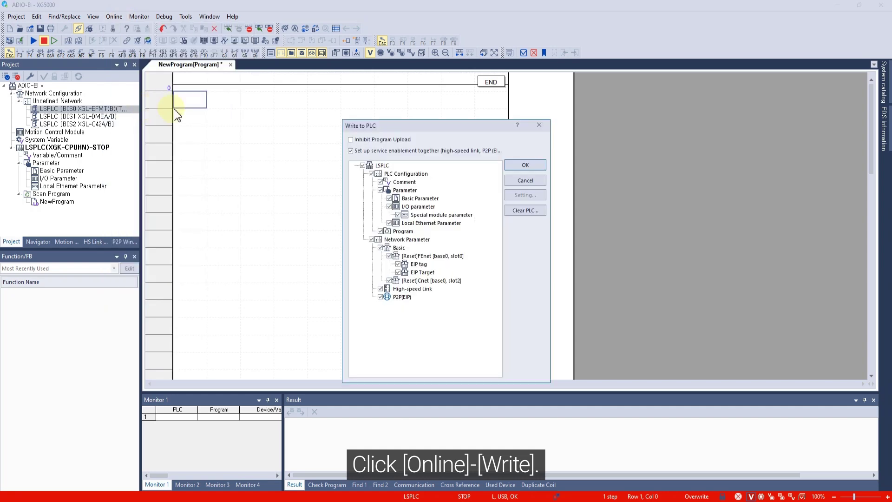
left_click(518, 168)
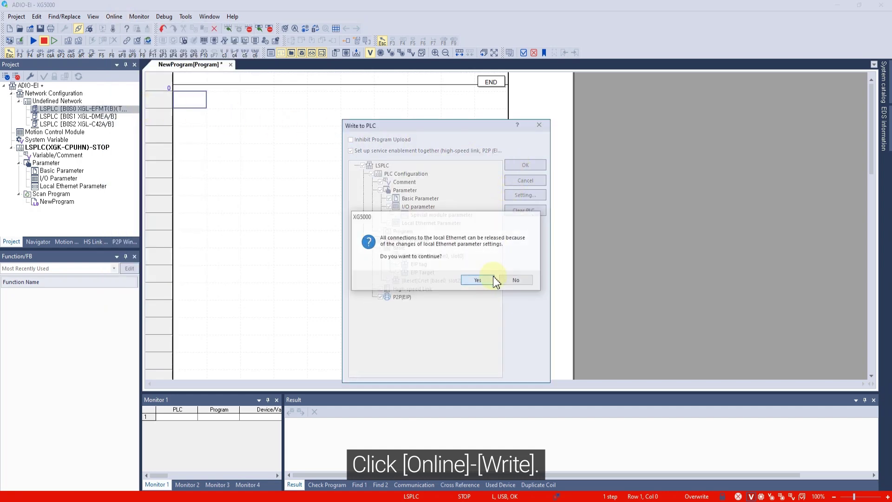
left_click(492, 276)
left_click(477, 276)
left_click(461, 275)
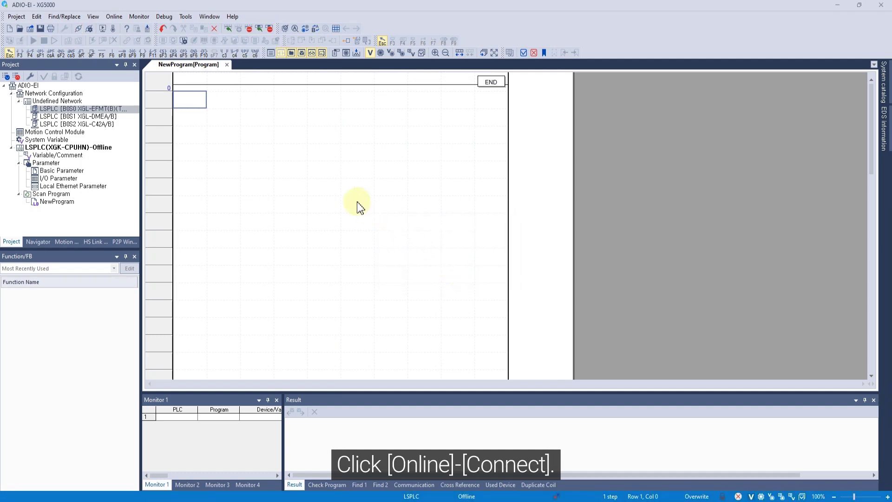
left_click(114, 18)
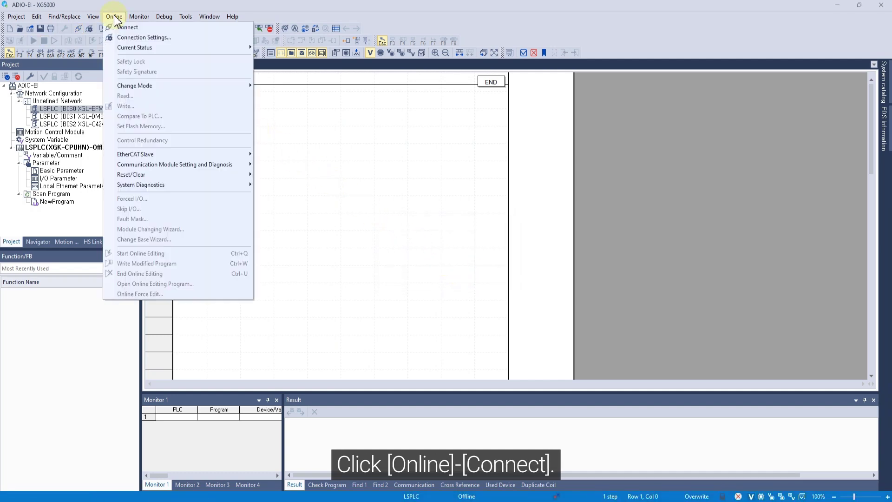
left_click(121, 27)
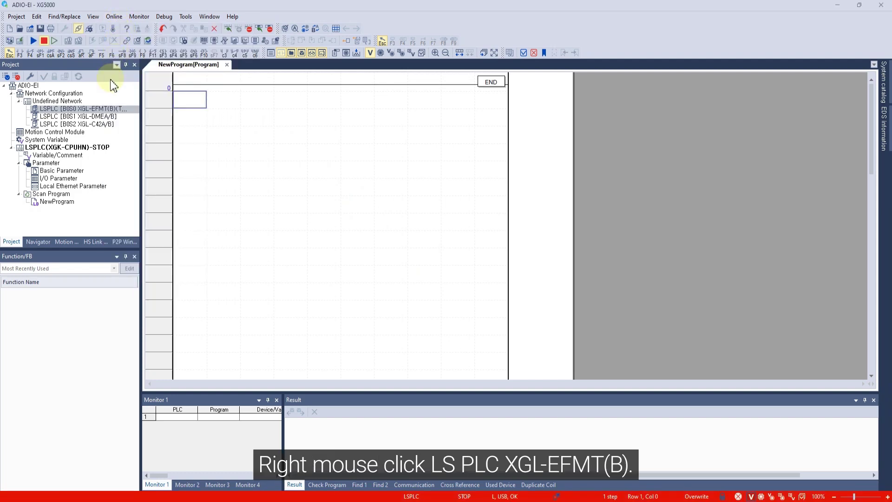
Add a Smart Extension with the autoscanned ADIO device at 192.168.2.3 and view EB01's EIP details
right_click(103, 111)
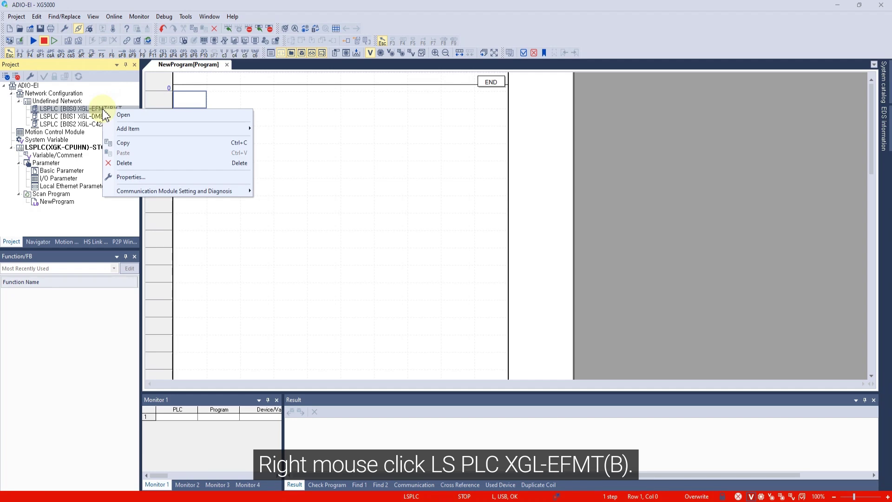
mouse_move(128, 129)
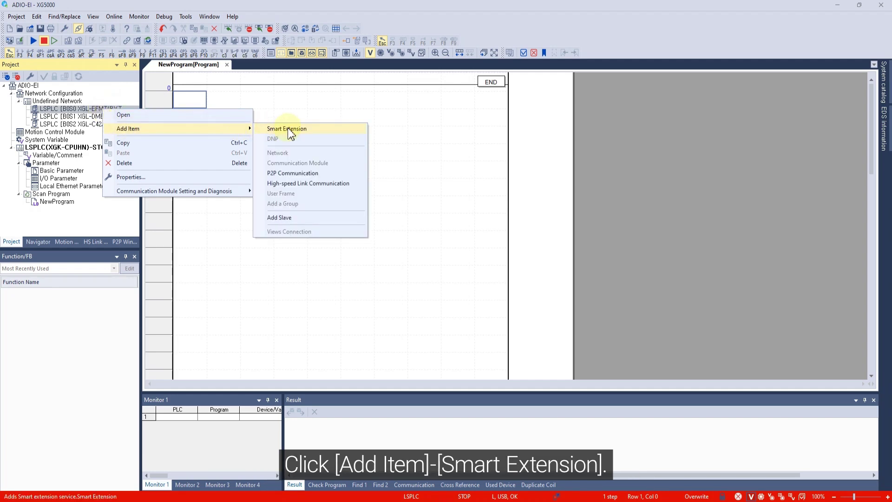
left_click(288, 128)
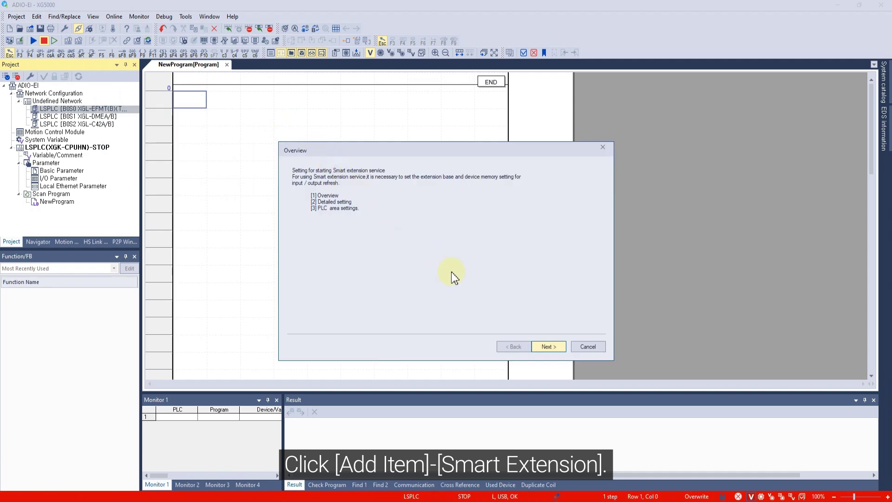
left_click(550, 347)
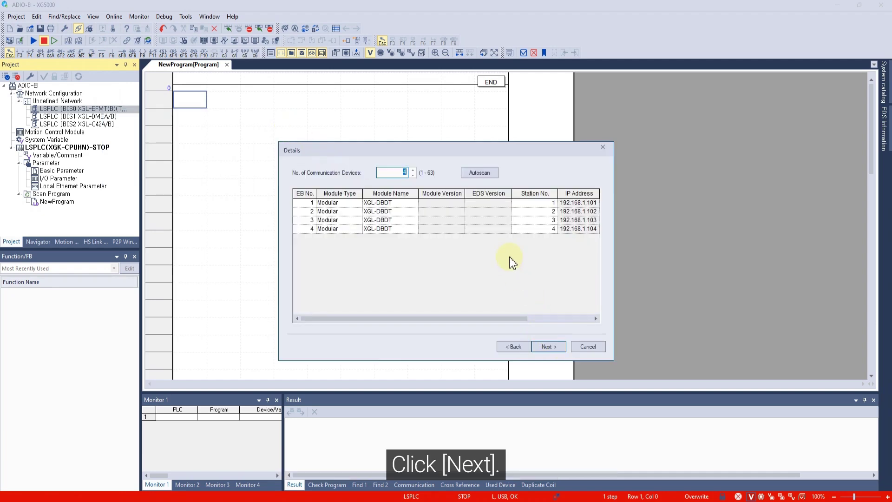
left_click(479, 173)
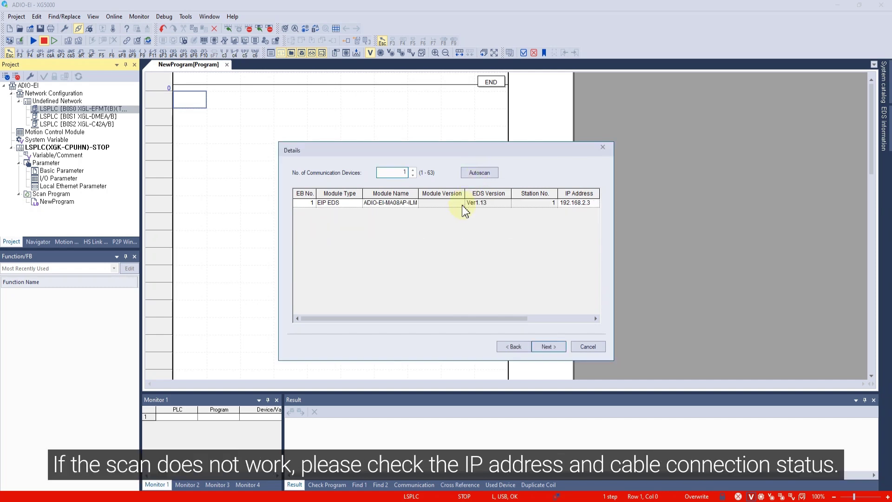
left_click(541, 345)
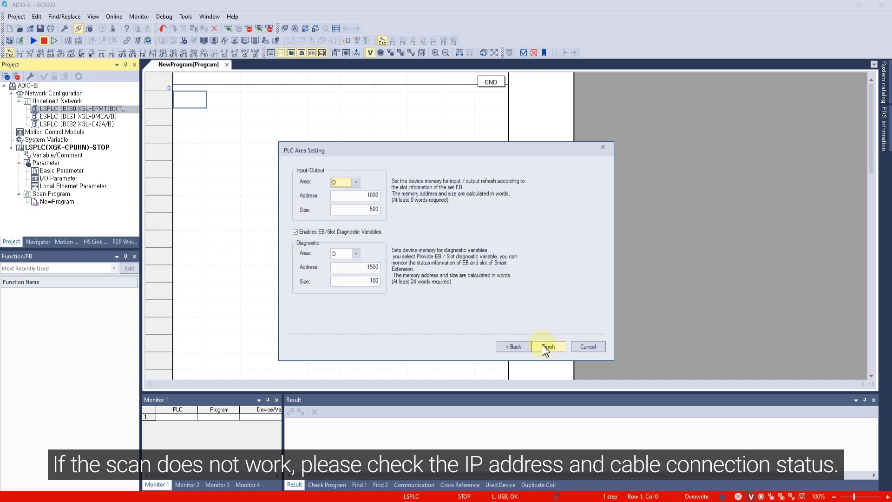
left_click(545, 346)
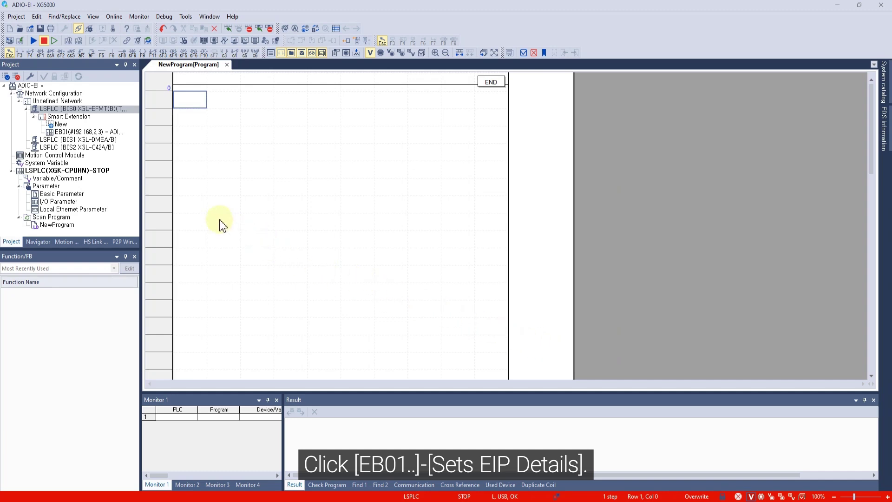
left_click(80, 132)
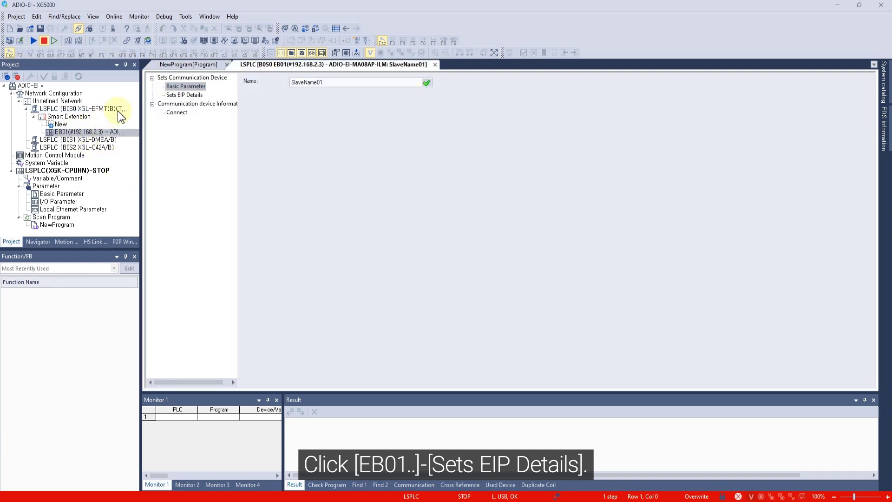
left_click(175, 96)
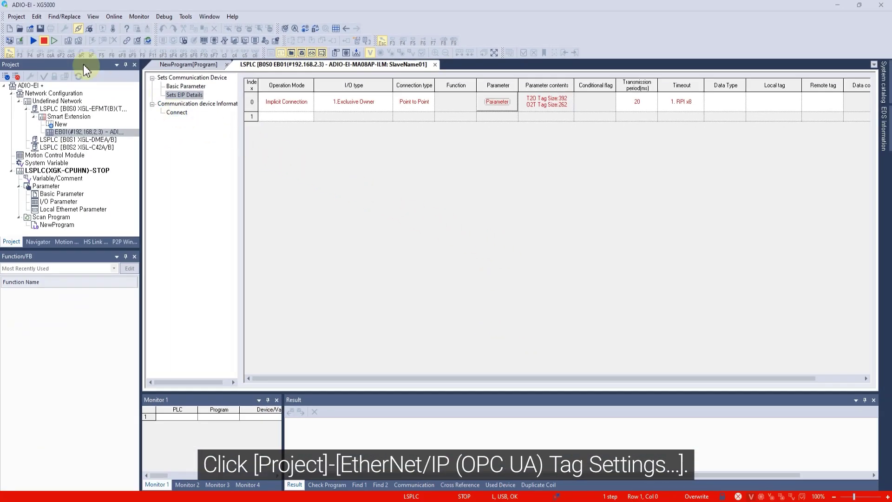
Add EtherNet/IP variable INPUT as ARRAY[0..391] OF BYTE at M0, described 'LOCAL TAG'
left_click(16, 17)
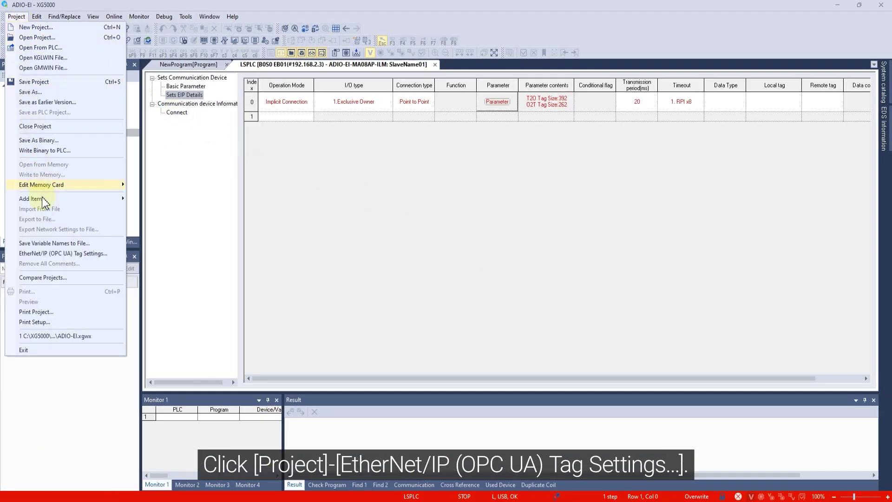
left_click(51, 252)
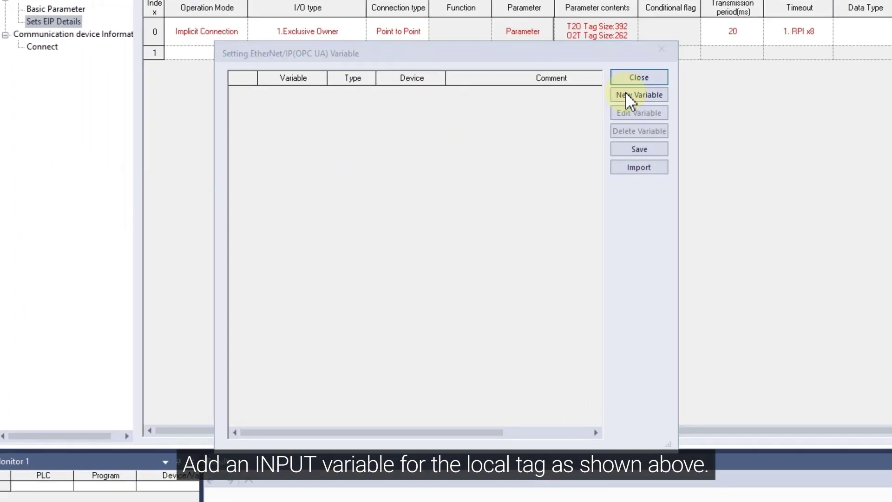
left_click(567, 145)
type("INPUT")
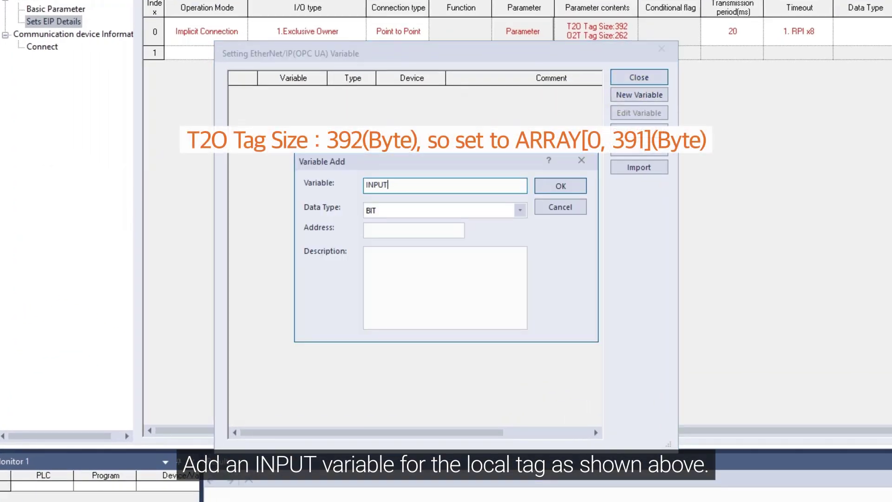
left_click(525, 210)
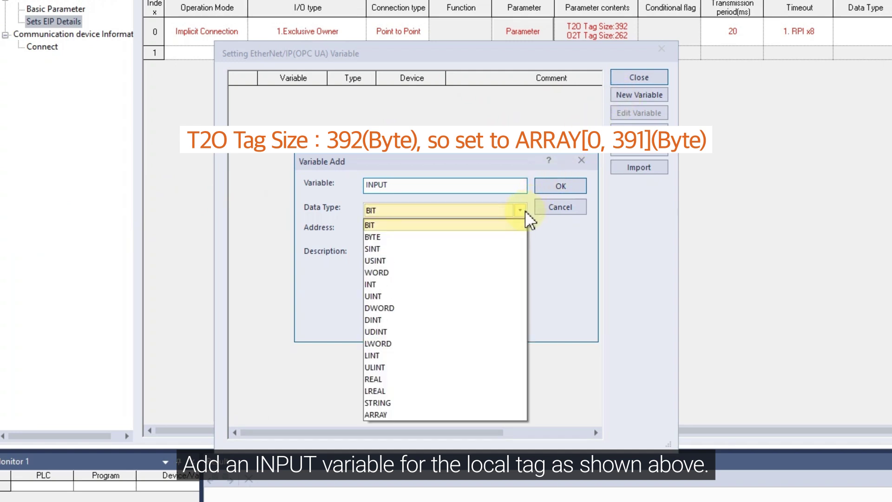
left_click(509, 415)
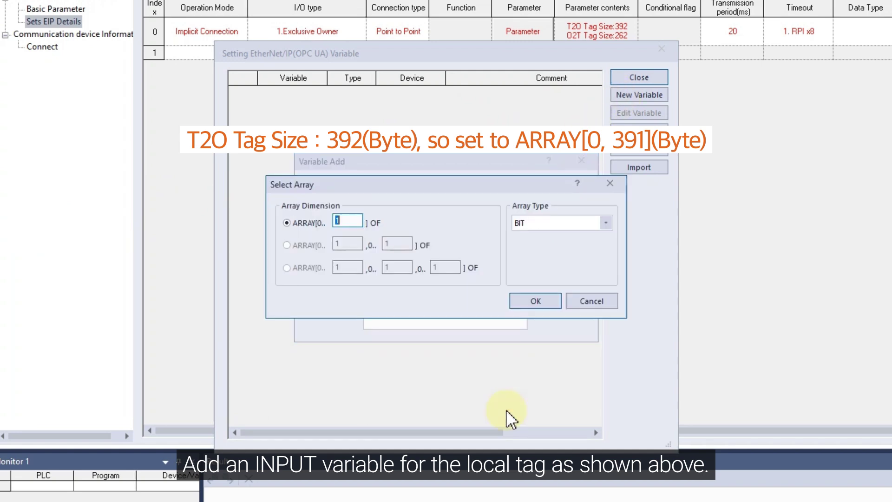
type("91")
left_click(598, 222)
left_click(596, 235)
left_click(550, 299)
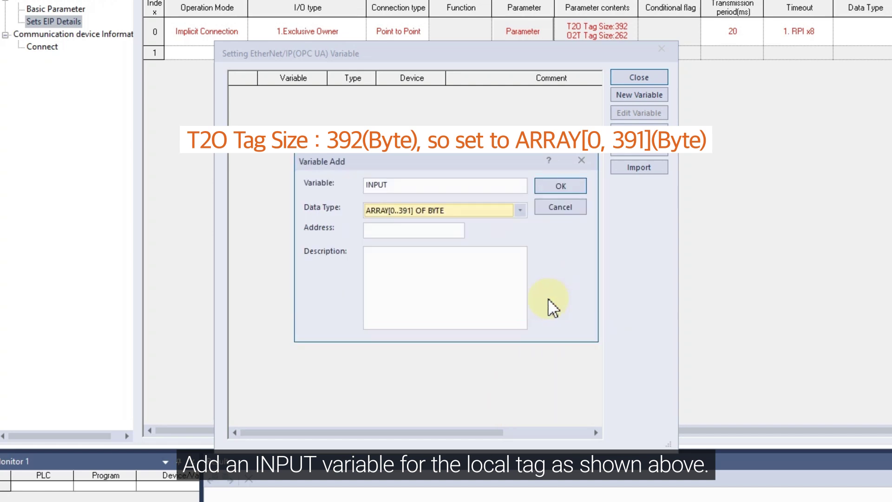
left_click(427, 229)
type("M0")
key("Tab")
type("LOCAL TAG")
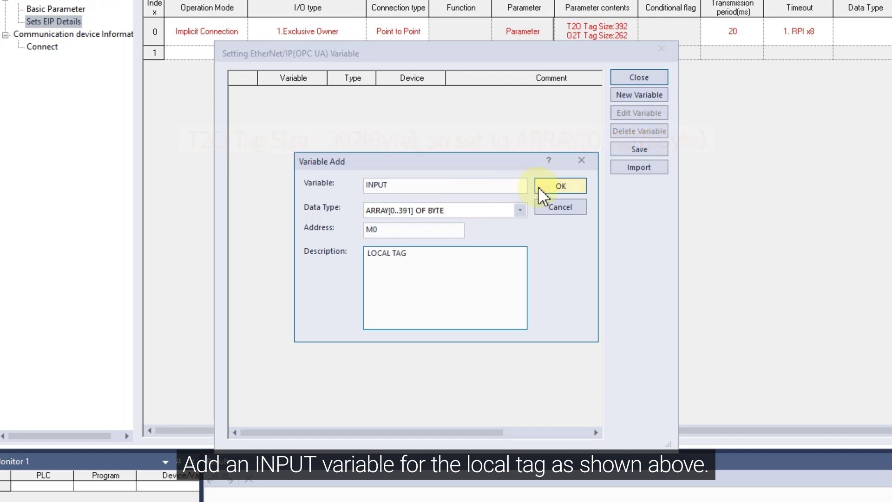
left_click(539, 187)
Add variable OUTPUT as ARRAY[0..261] OF BYTE at M5000, described 'REMOTE TAG'
left_click(653, 94)
type("O")
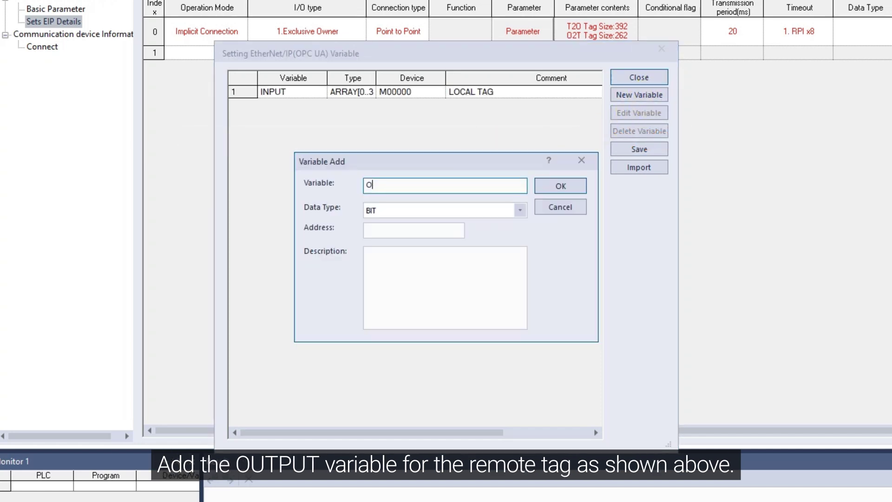
type("UTPUT")
left_click(520, 209)
left_click(498, 413)
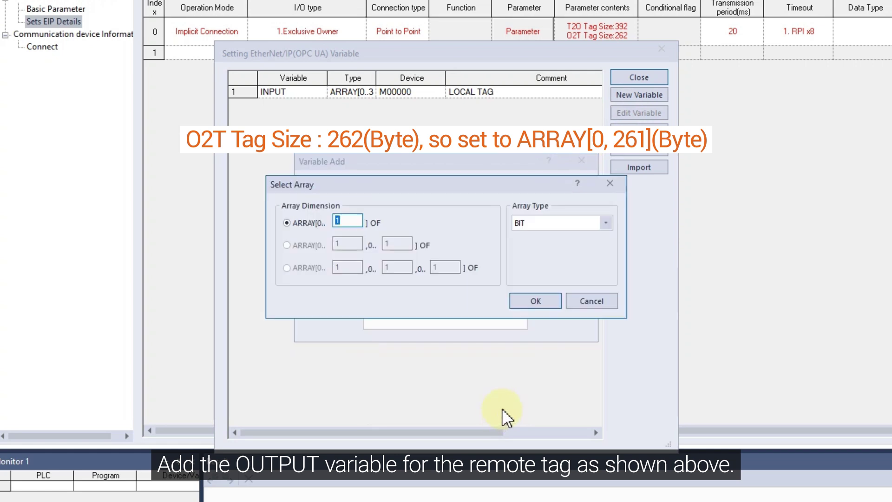
type("261")
left_click(567, 223)
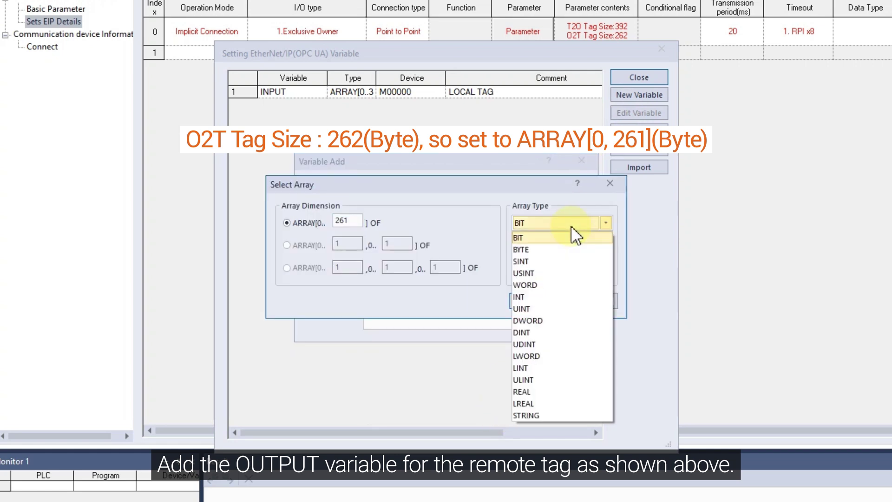
left_click(571, 249)
left_click(544, 300)
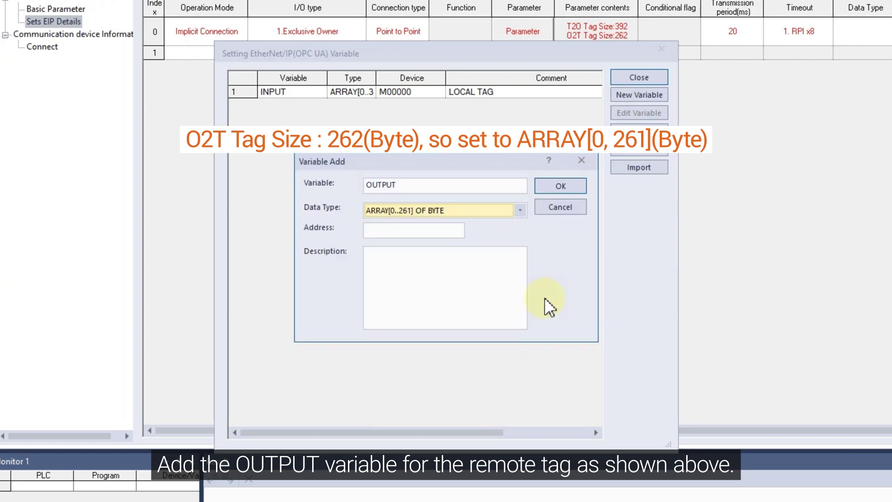
left_click(398, 231)
type("M5000")
key("Tab")
type("REMOTE TAG")
left_click(560, 186)
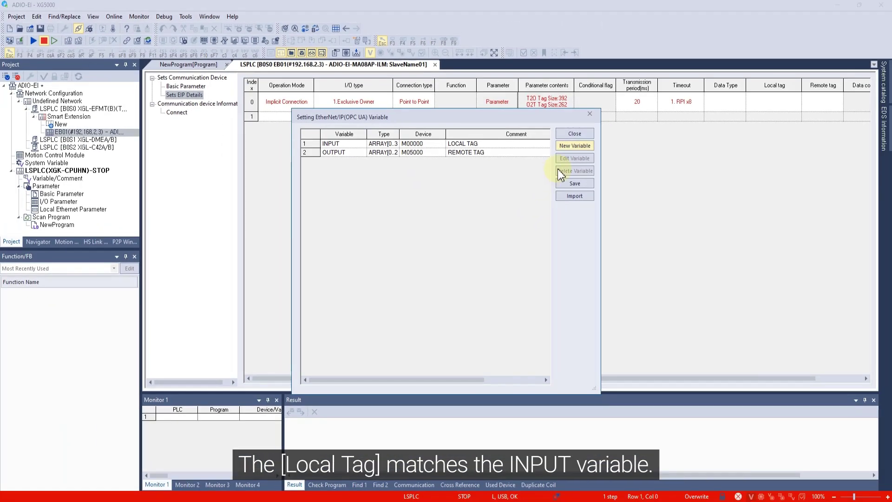
Assign INPUT as the ADIO connection's local tag and OUTPUT as its remote tag
left_click(575, 134)
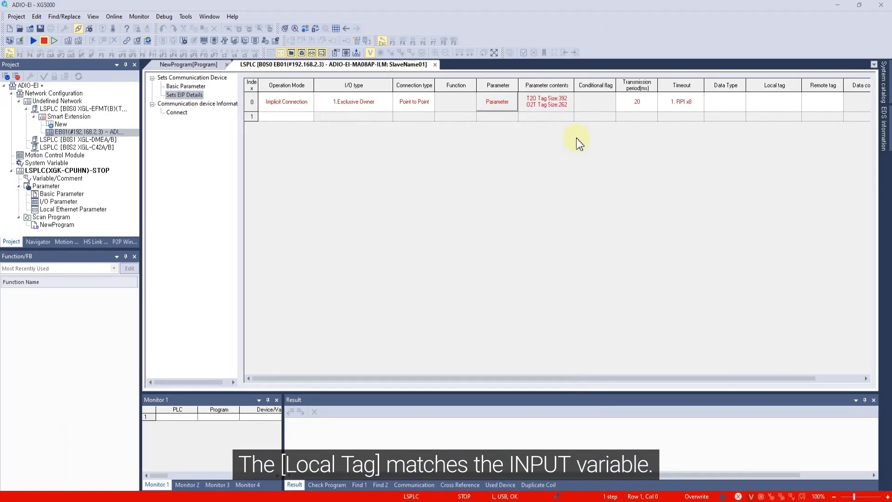
double_click(768, 102)
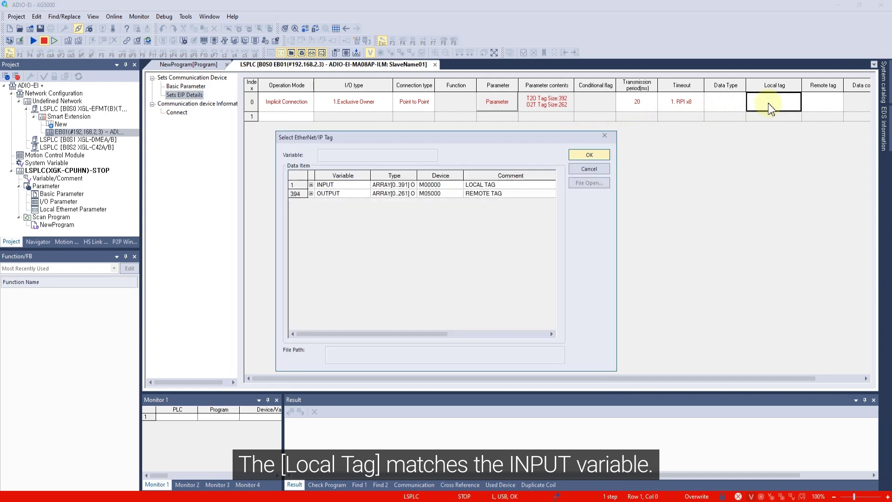
double_click(497, 185)
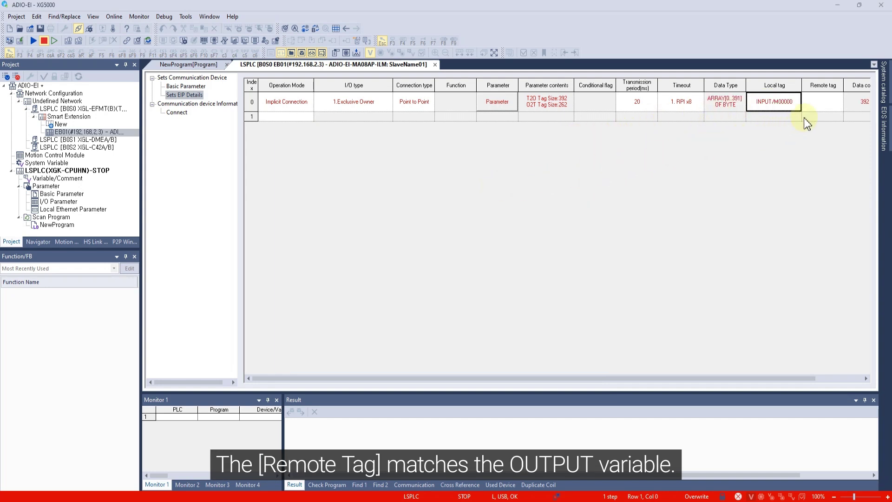
double_click(820, 110)
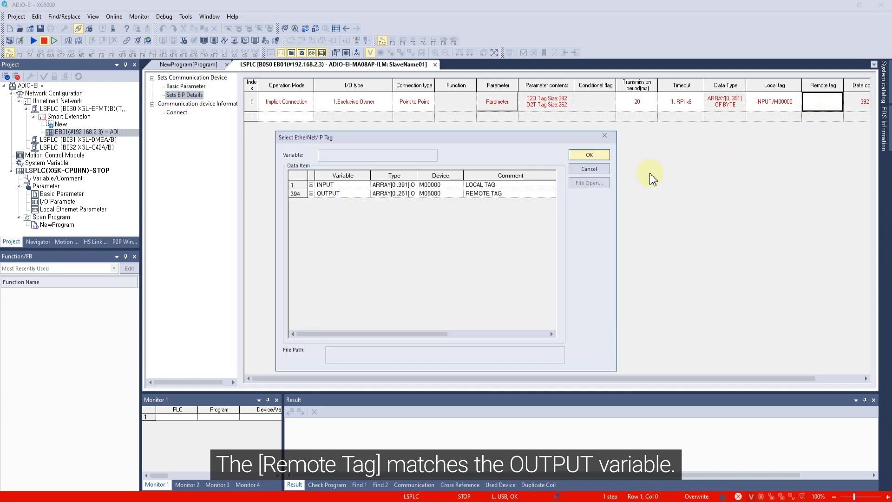
double_click(538, 194)
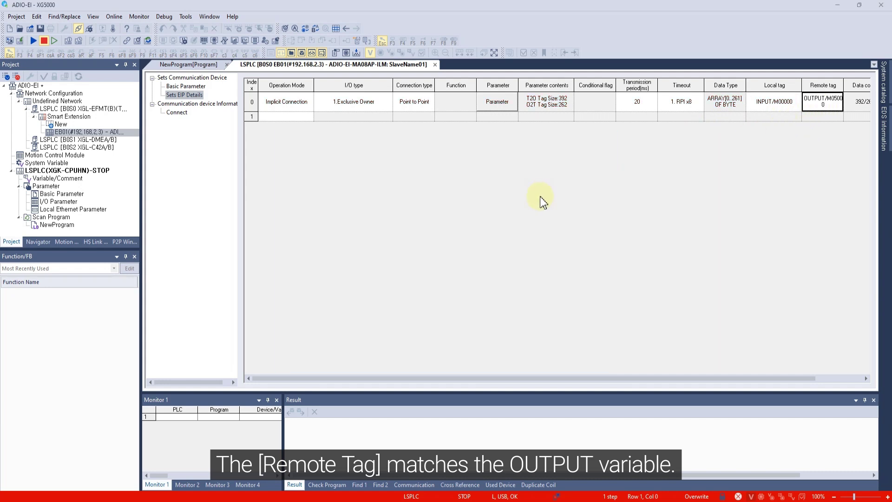
Write the project to the PLC, accepting the Ethernet release warning and completion prompts
left_click(114, 17)
left_click(125, 106)
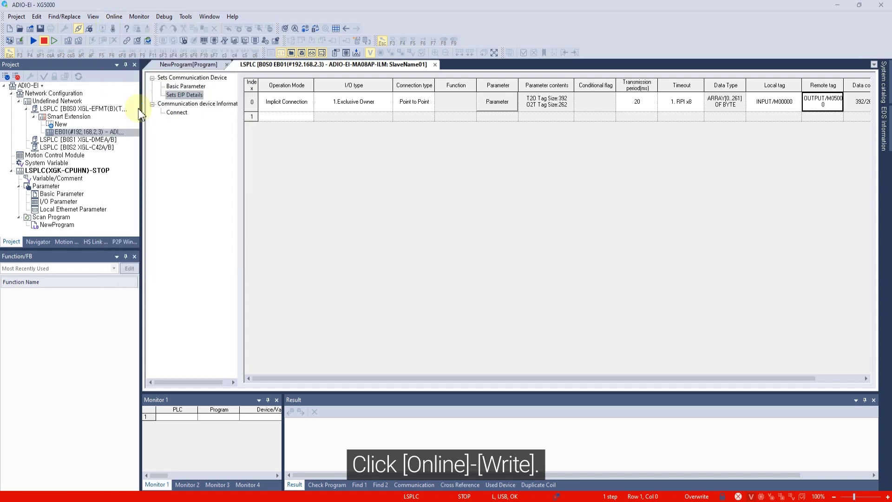
left_click(520, 166)
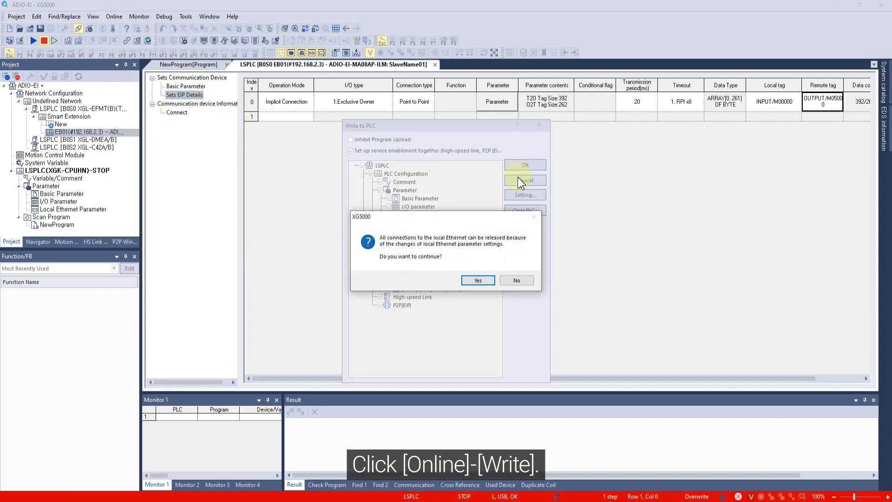
left_click(494, 280)
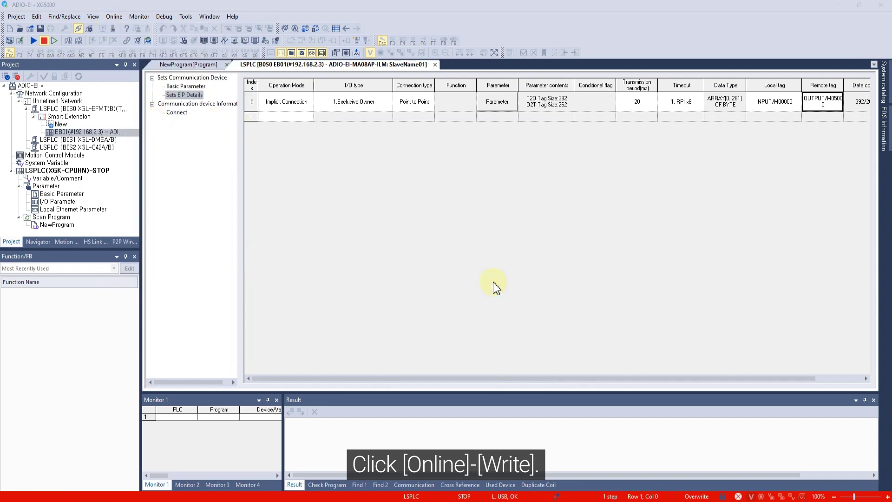
left_click(481, 279)
left_click(461, 276)
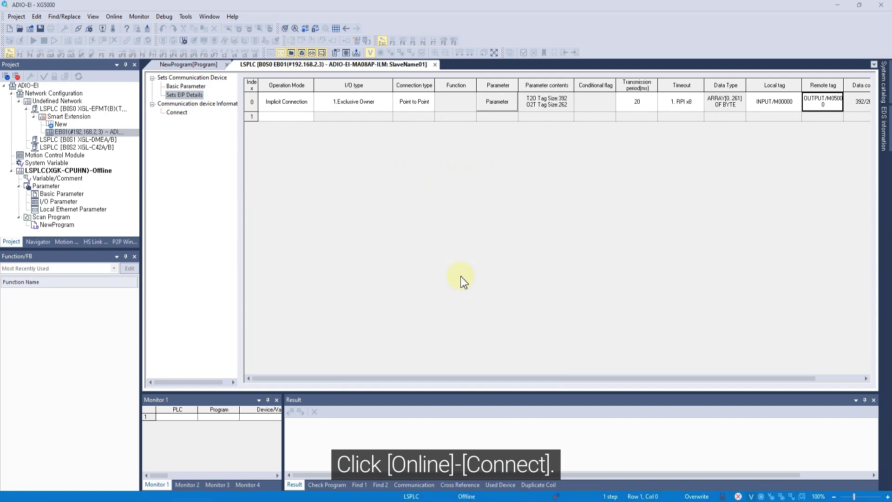
Connect XG5000 online to the PLC
left_click(114, 17)
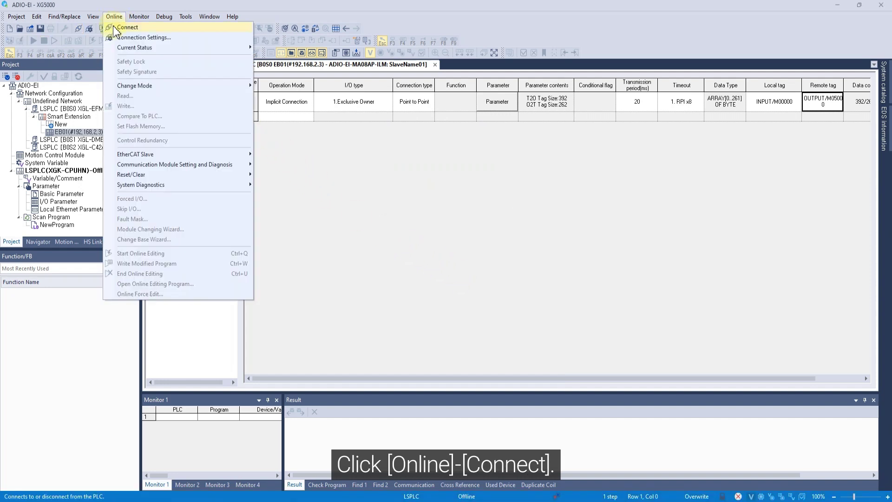
left_click(113, 28)
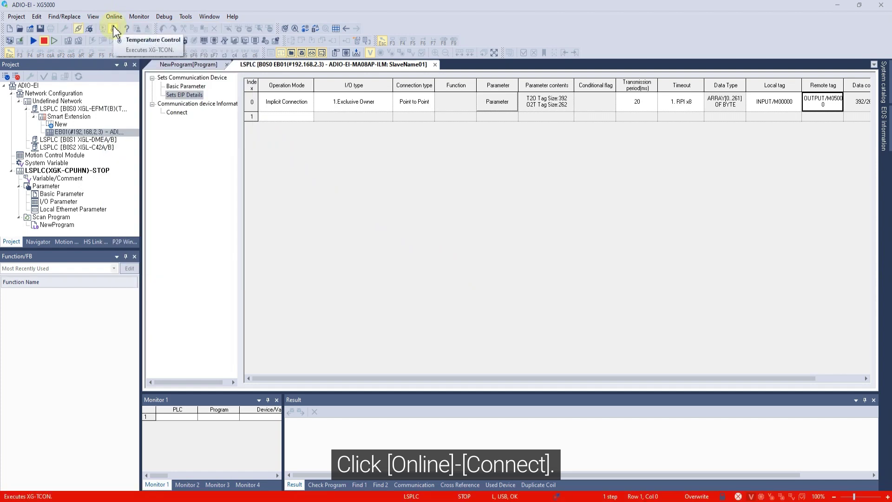
Enable the Smart Extension service in Enable Link/Services and apply it
left_click(114, 17)
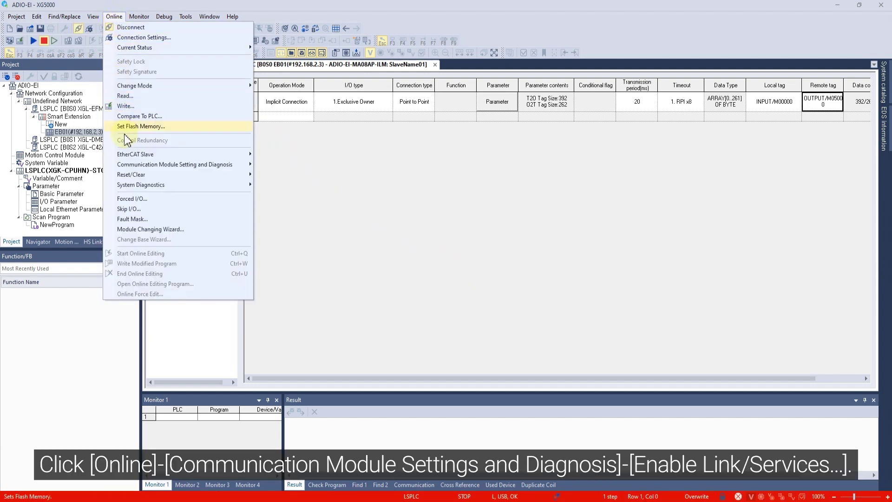
left_click(275, 164)
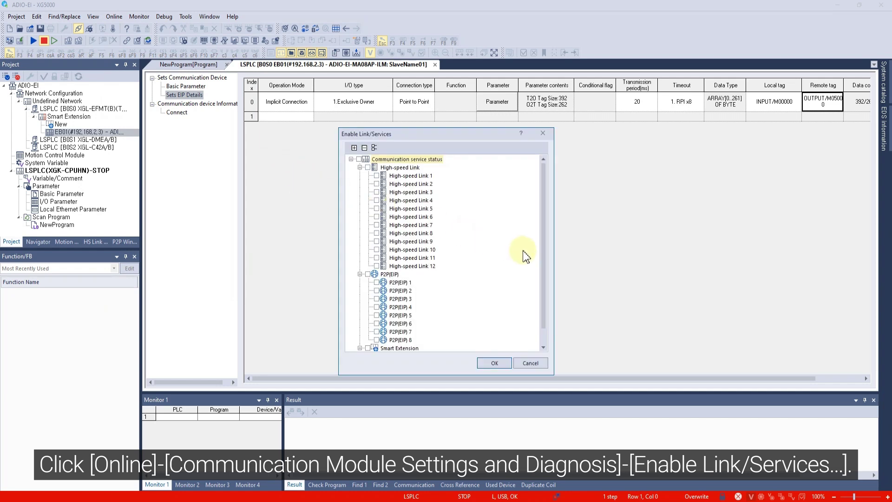
scroll(545, 268, "down", 1)
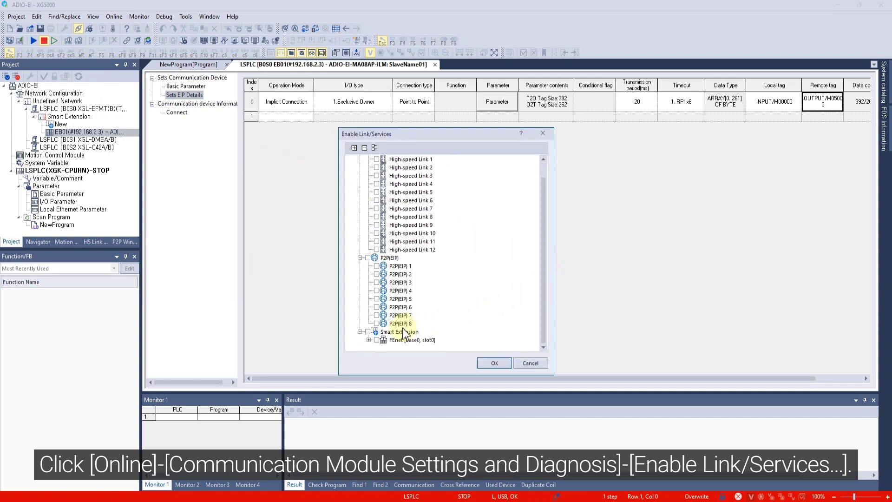
left_click(368, 332)
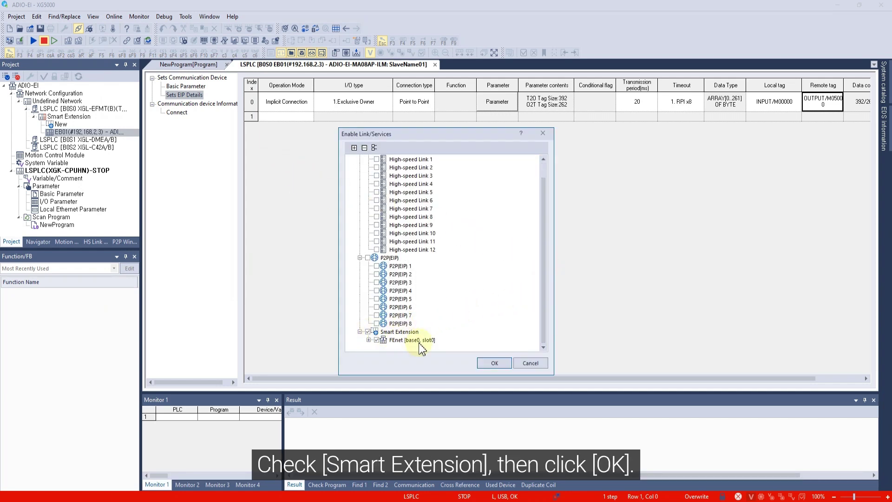
left_click(494, 363)
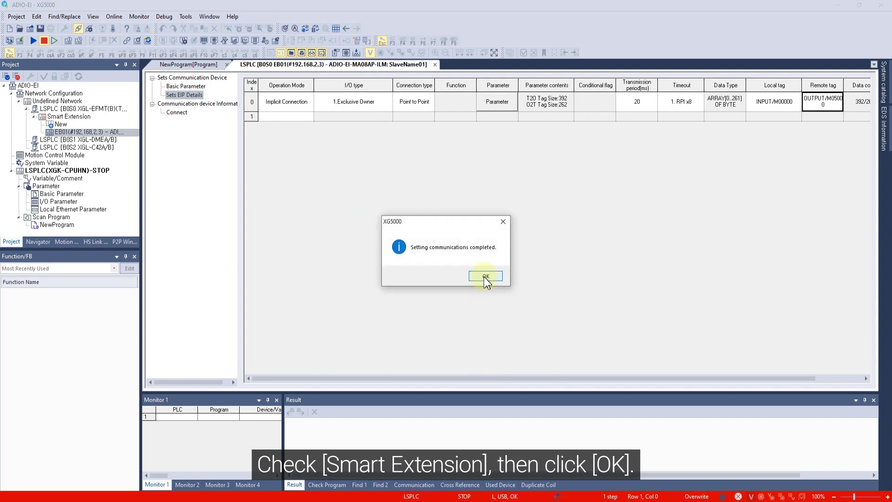
left_click(484, 276)
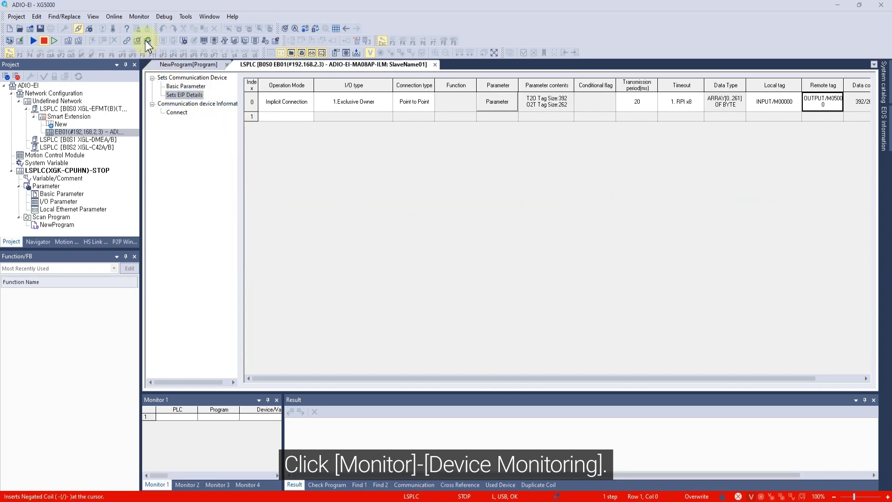
left_click(135, 20)
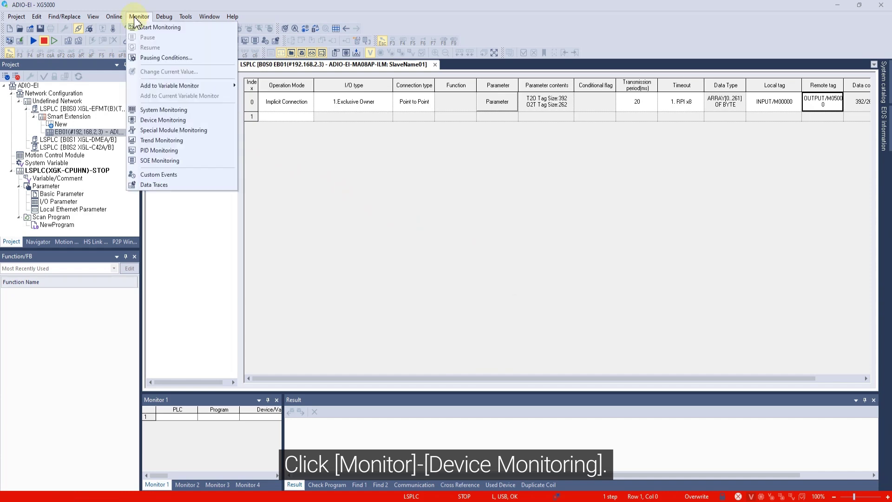
left_click(152, 120)
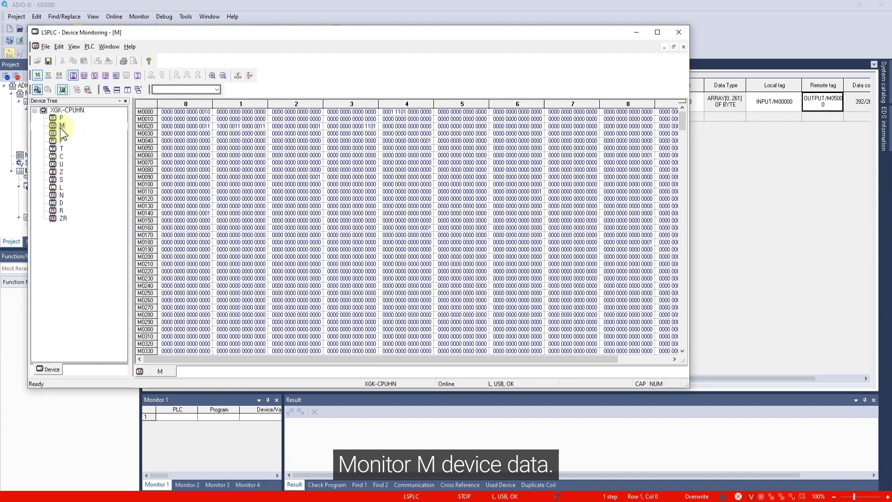
double_click(182, 34)
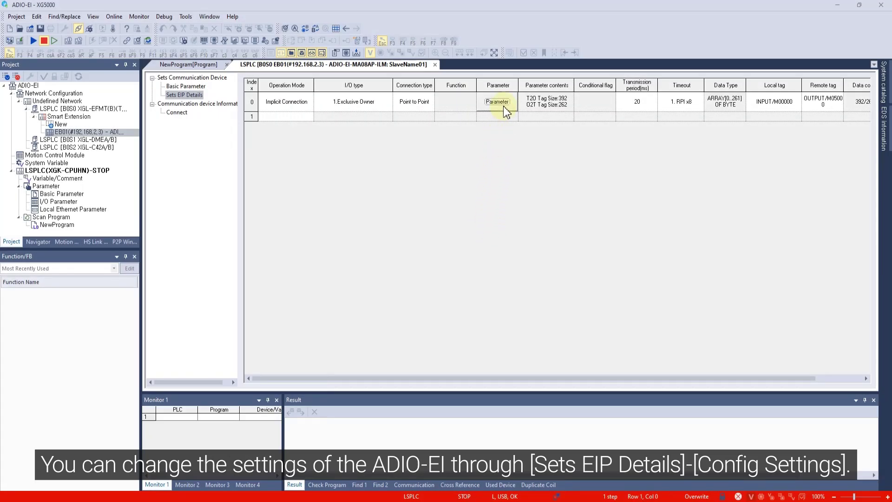
Change the ADIO-EI port function hexadecimal value from 5555 to 0505 in Config. Settings
left_click(504, 106)
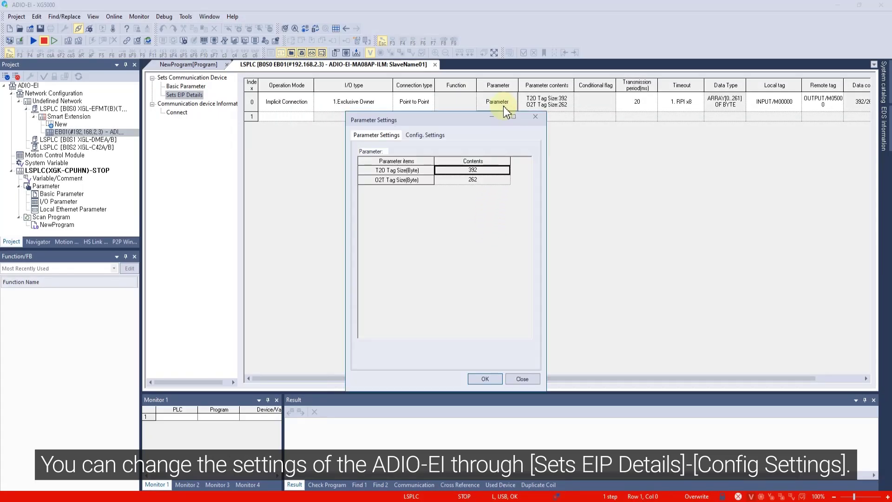
left_click(441, 135)
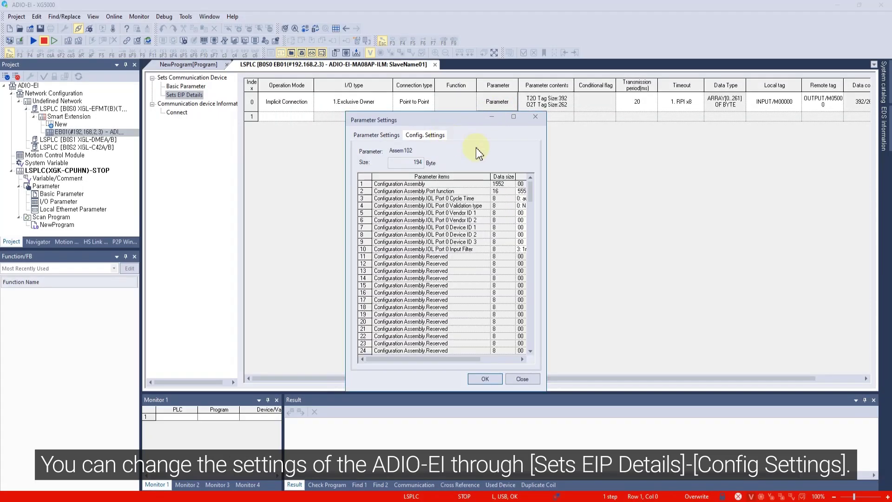
left_click_drag(547, 181, 604, 189)
left_click_drag(769, 164, 846, 167)
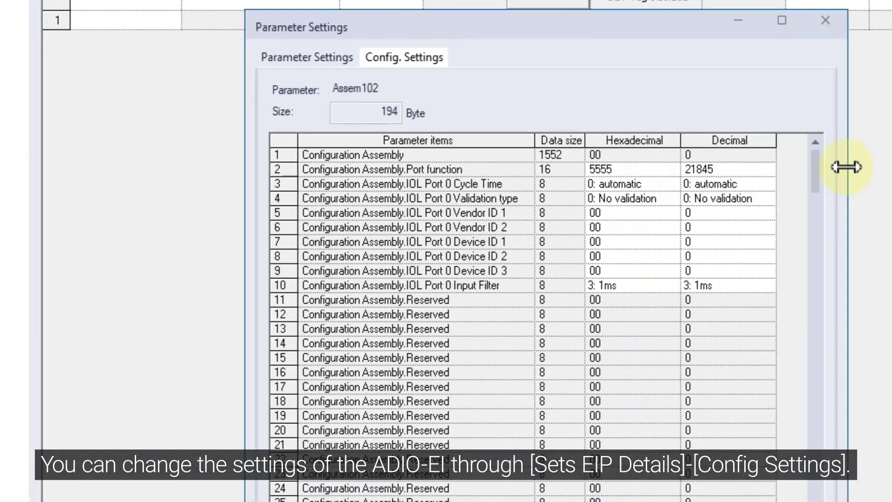
double_click(656, 169)
type("0505")
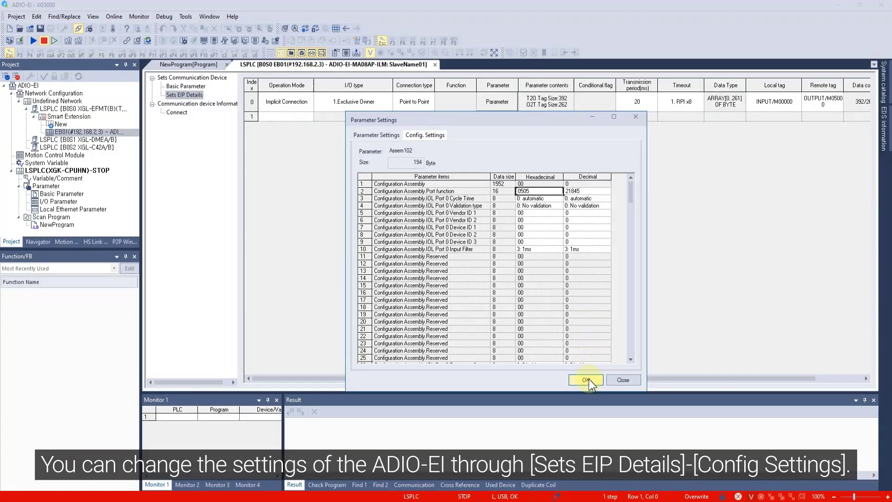
left_click(586, 380)
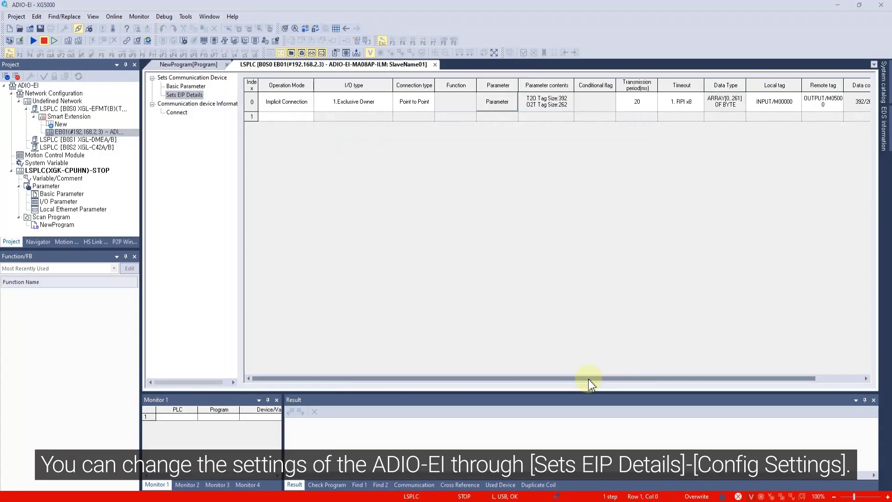
Write the 0505 port configuration to the PLC, accepting the warning and reset prompt
left_click(114, 16)
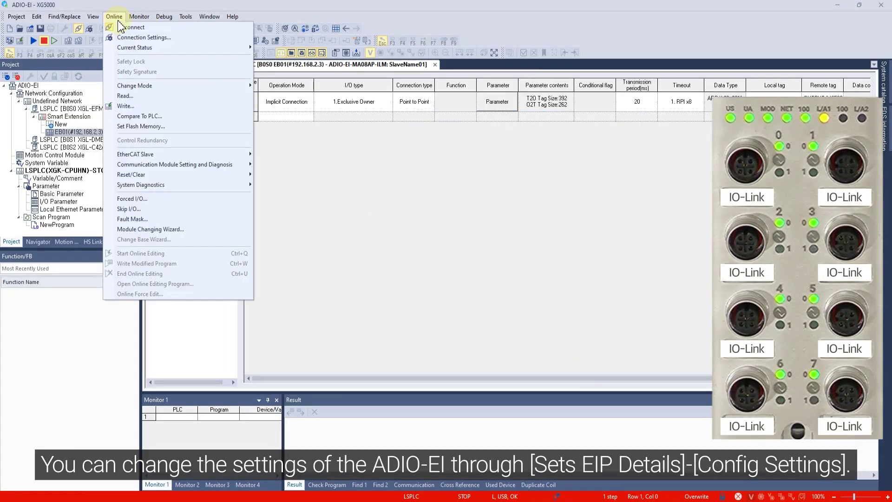
left_click(123, 106)
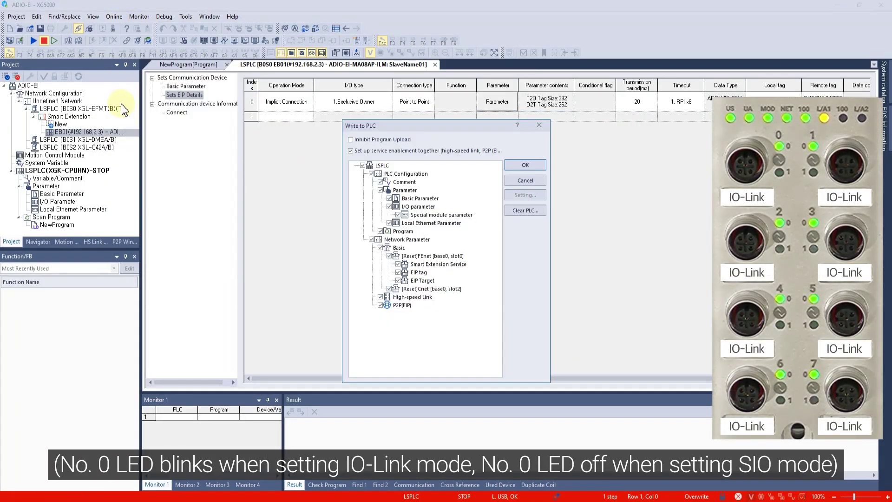
left_click(511, 166)
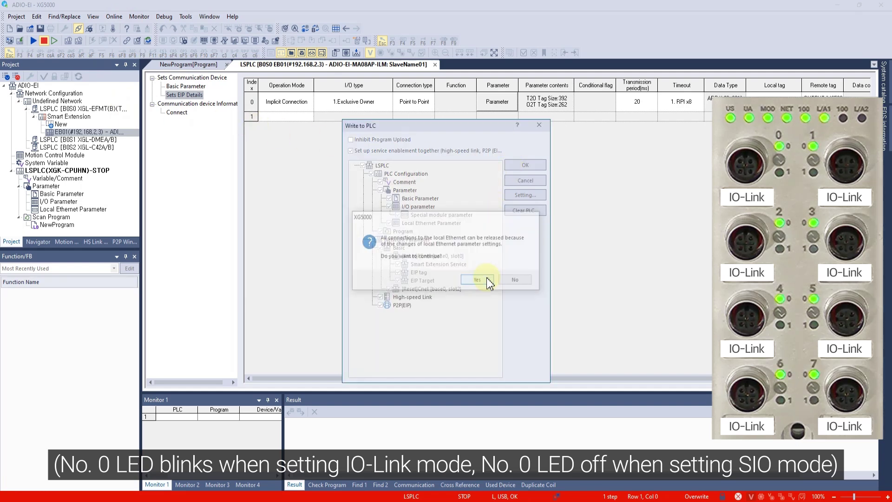
left_click(485, 278)
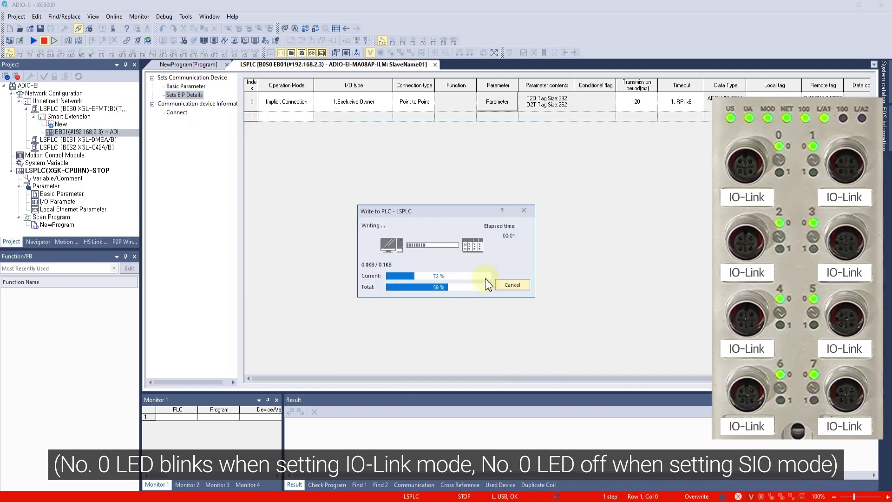
left_click(468, 275)
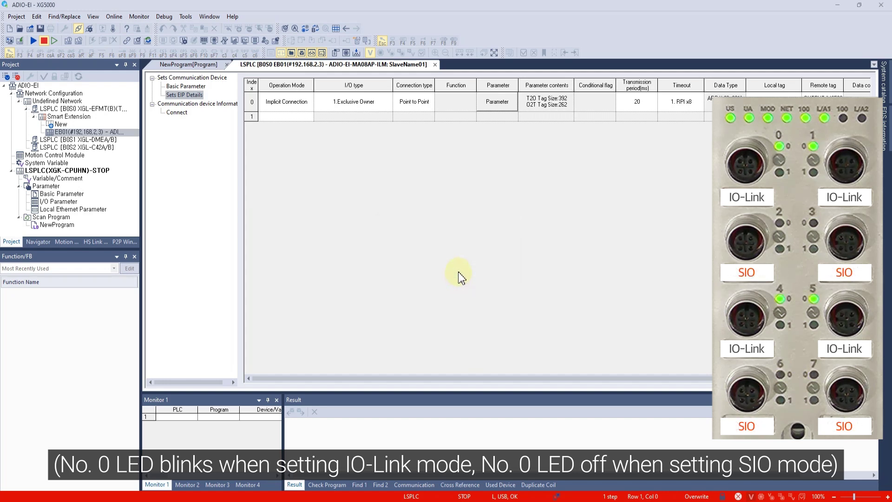